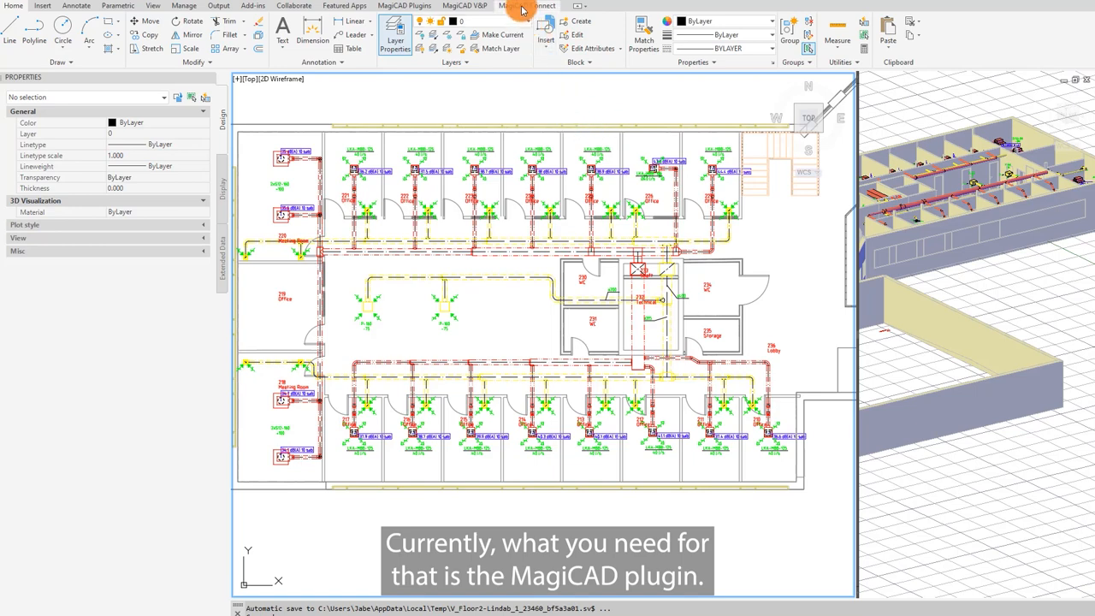
Step: Open the project's Supply 1 ventilation system and review its calculation settings and initial sound levels
click(410, 8)
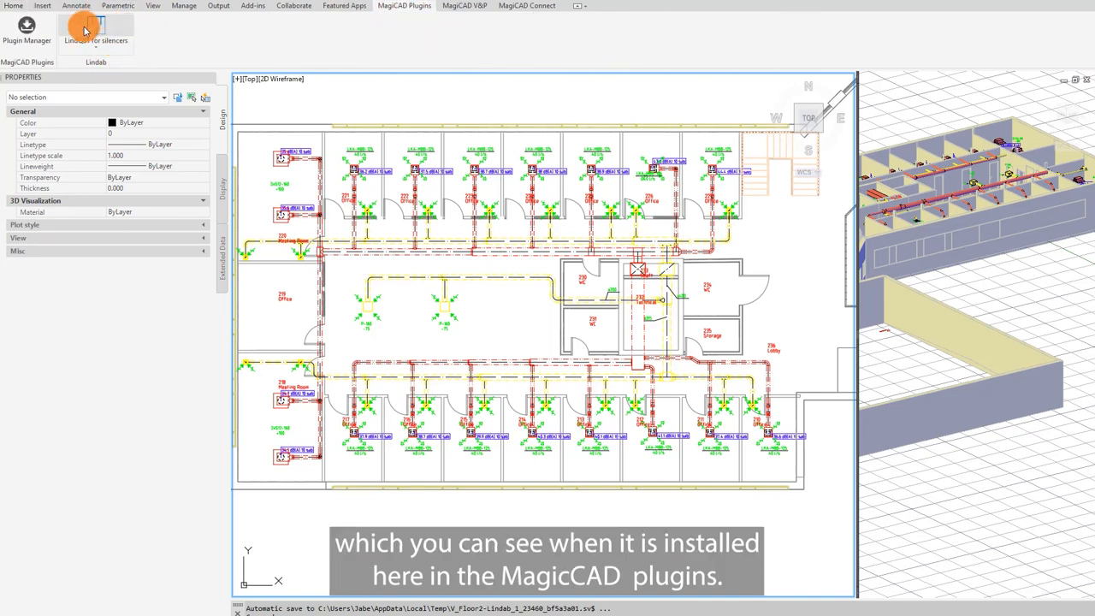
click(458, 7)
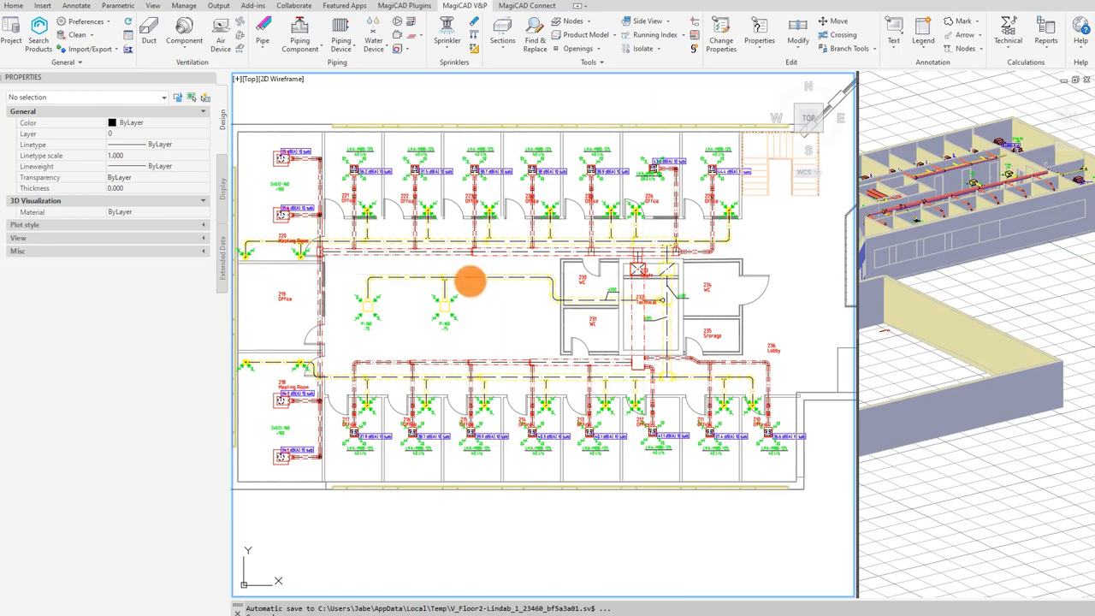
click(13, 38)
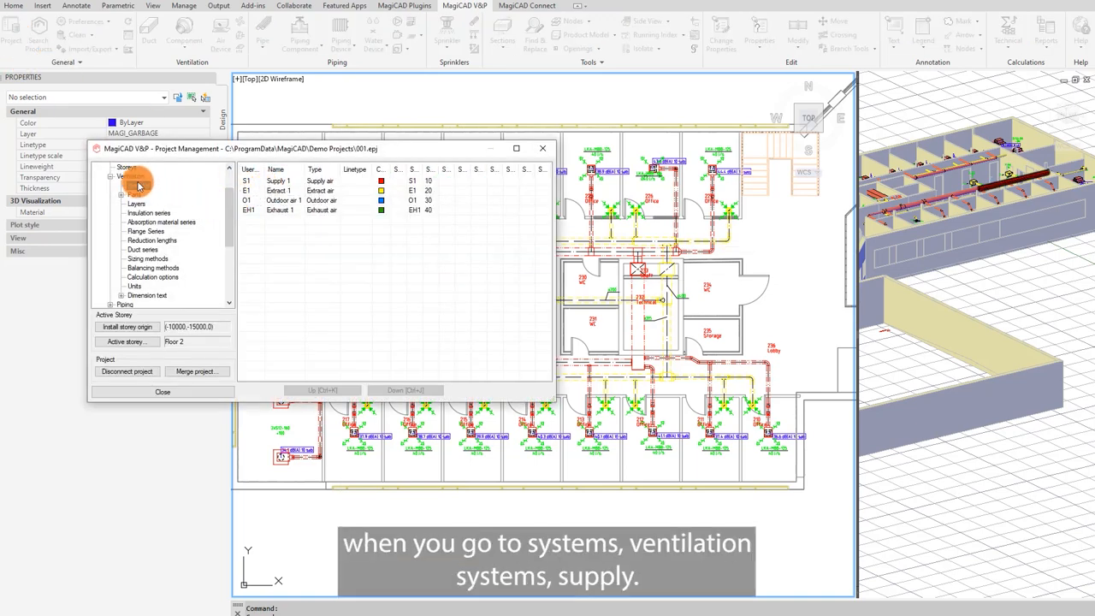
click(280, 183)
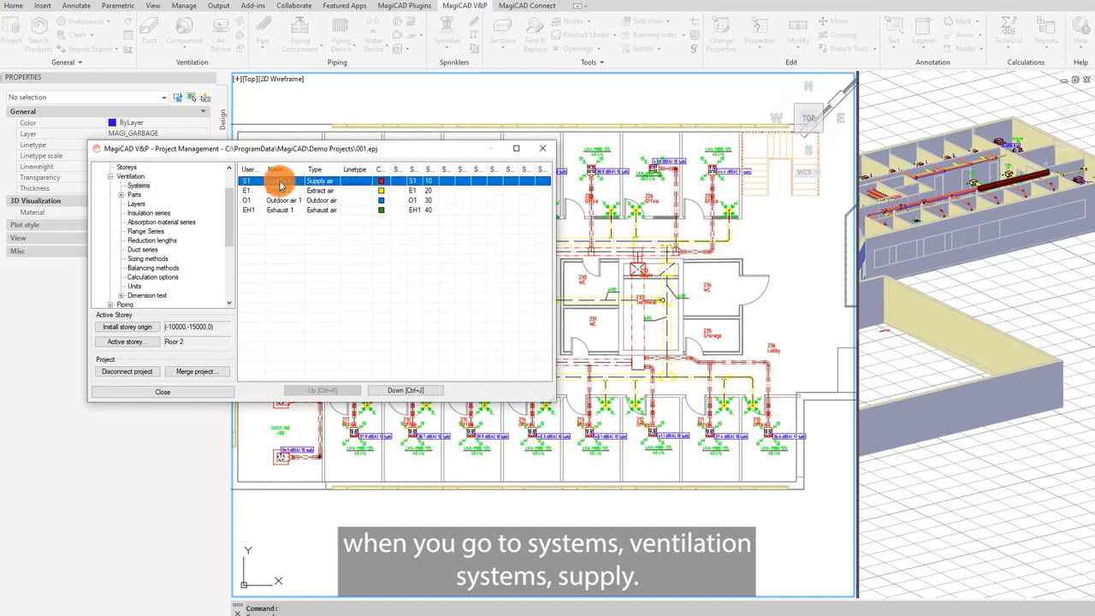
double_click(279, 183)
click(257, 133)
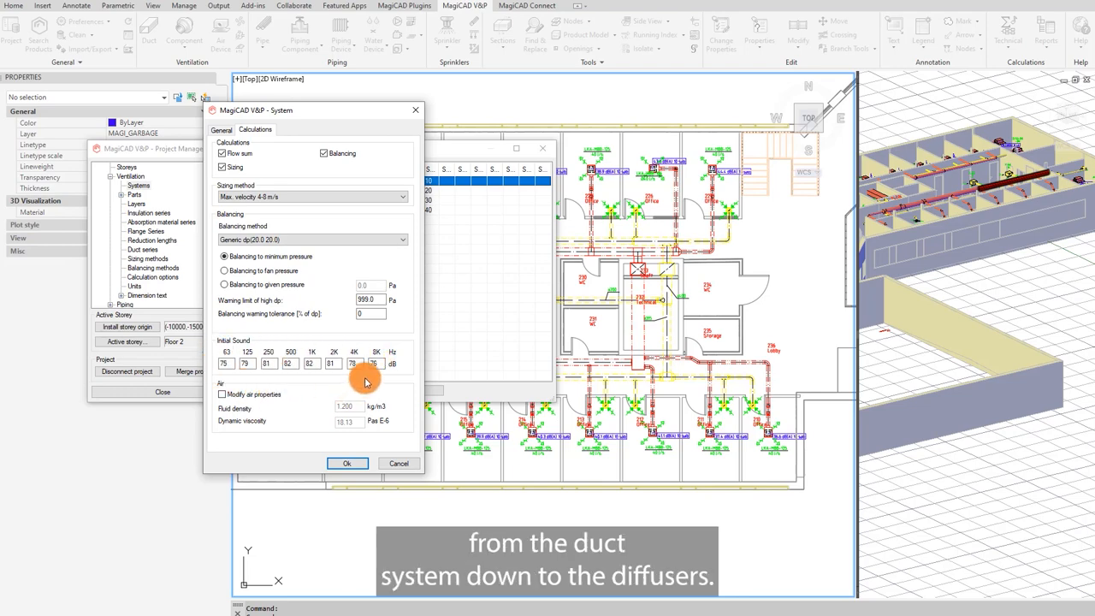
click(346, 463)
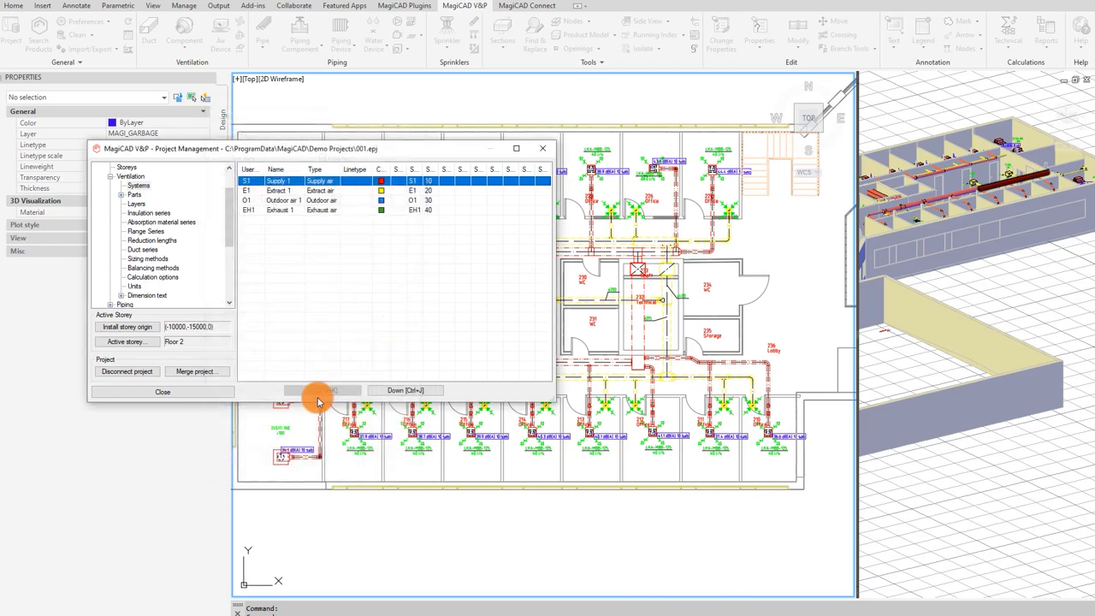
click(204, 390)
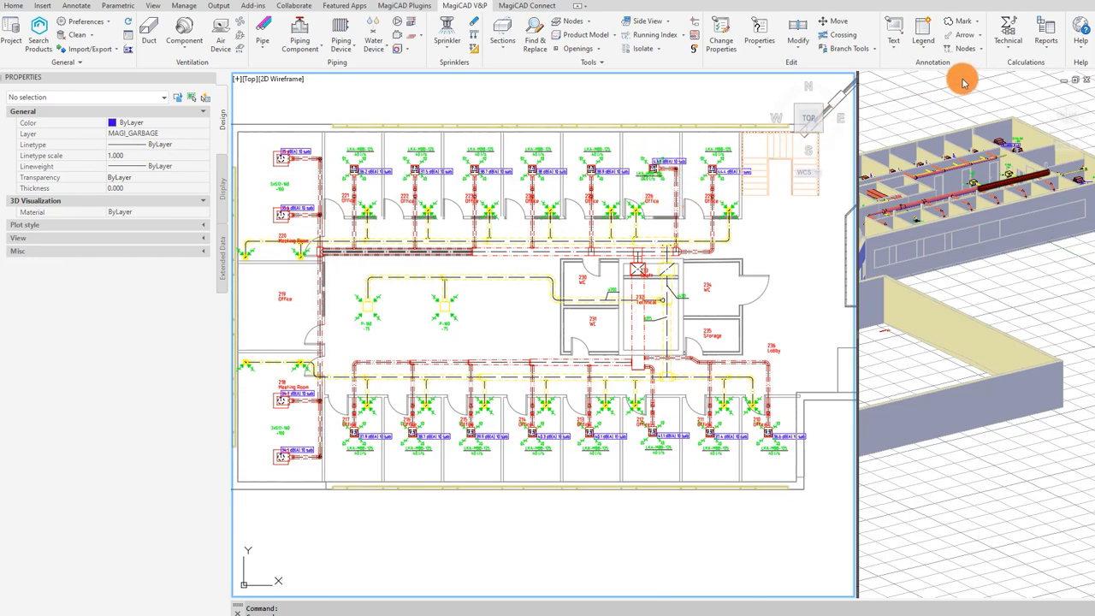
Step: Run a sound calculation of all routes for the Supply 1 system, saving calculated data to connected drawings, and update the drawing
click(1009, 43)
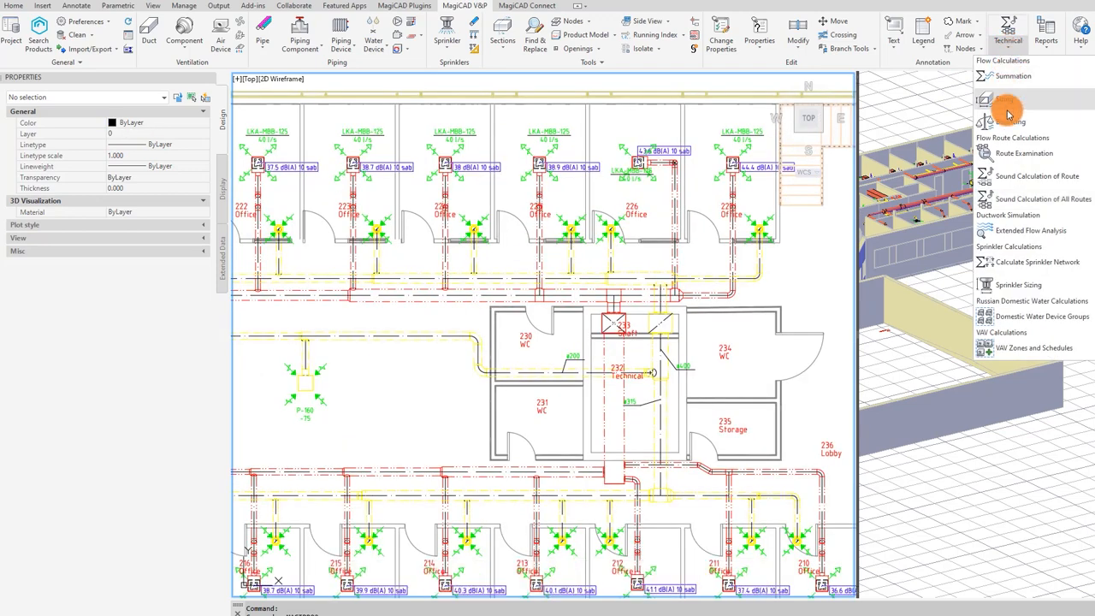
click(1037, 200)
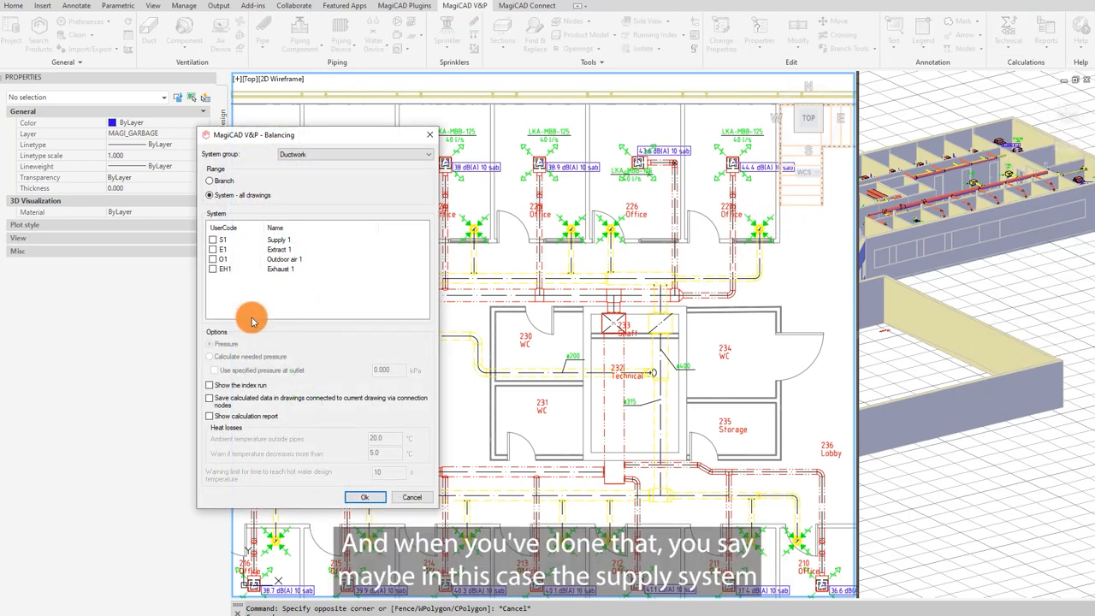
click(220, 240)
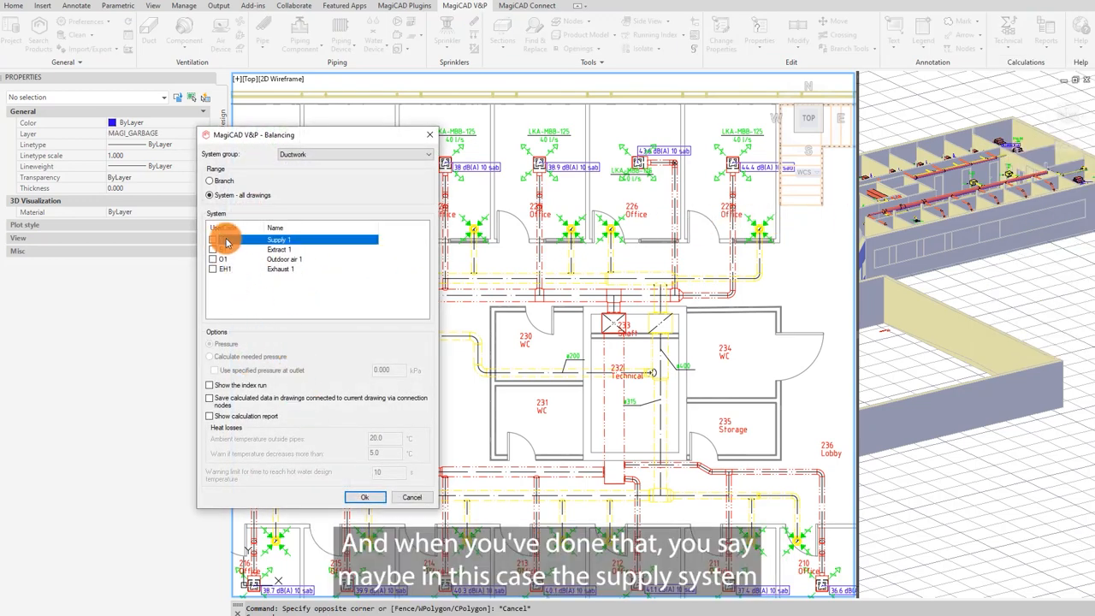
click(224, 398)
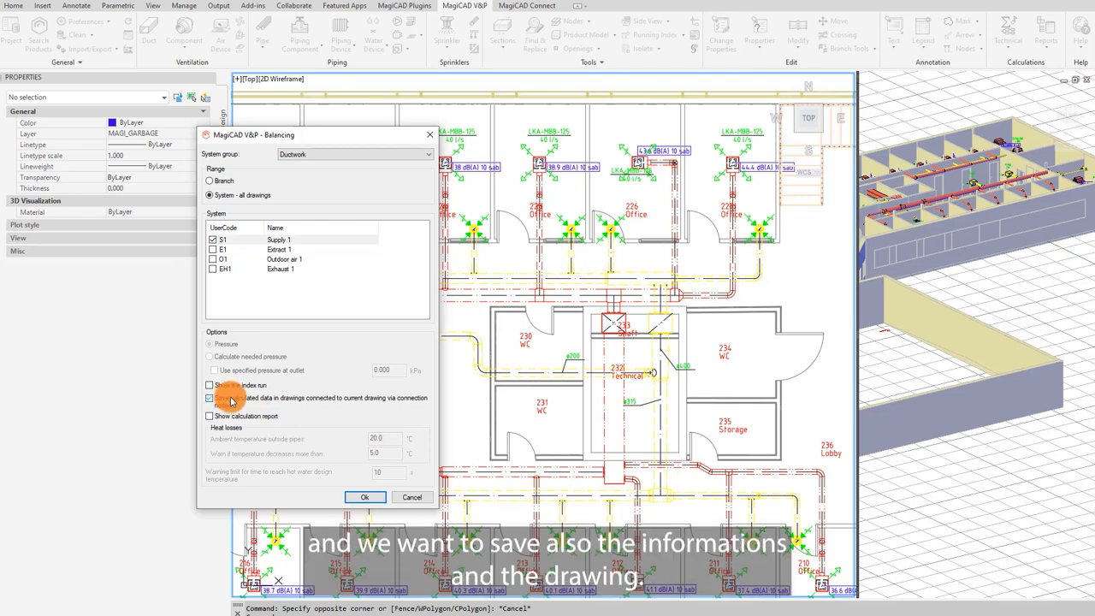
click(366, 499)
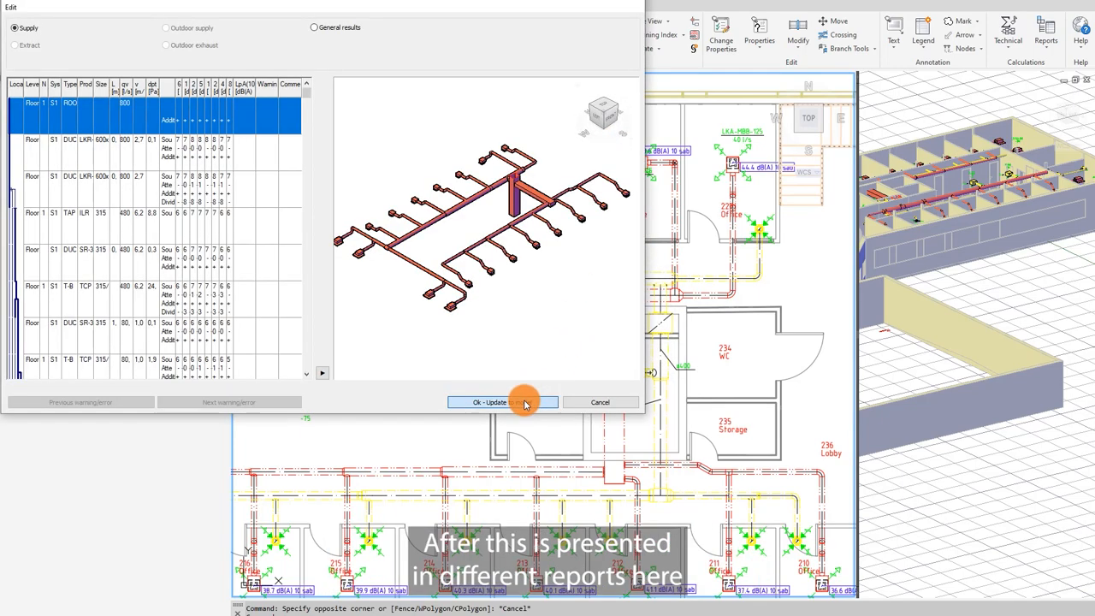
click(522, 398)
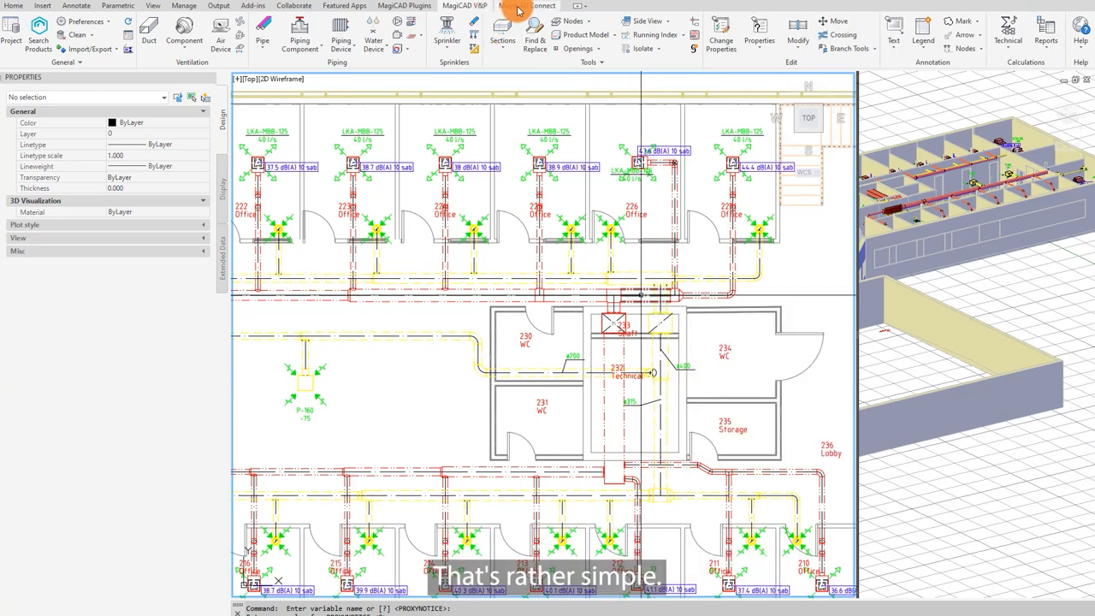
Step: Launch the LindQST silencer selector plugin for the supply duct
click(409, 6)
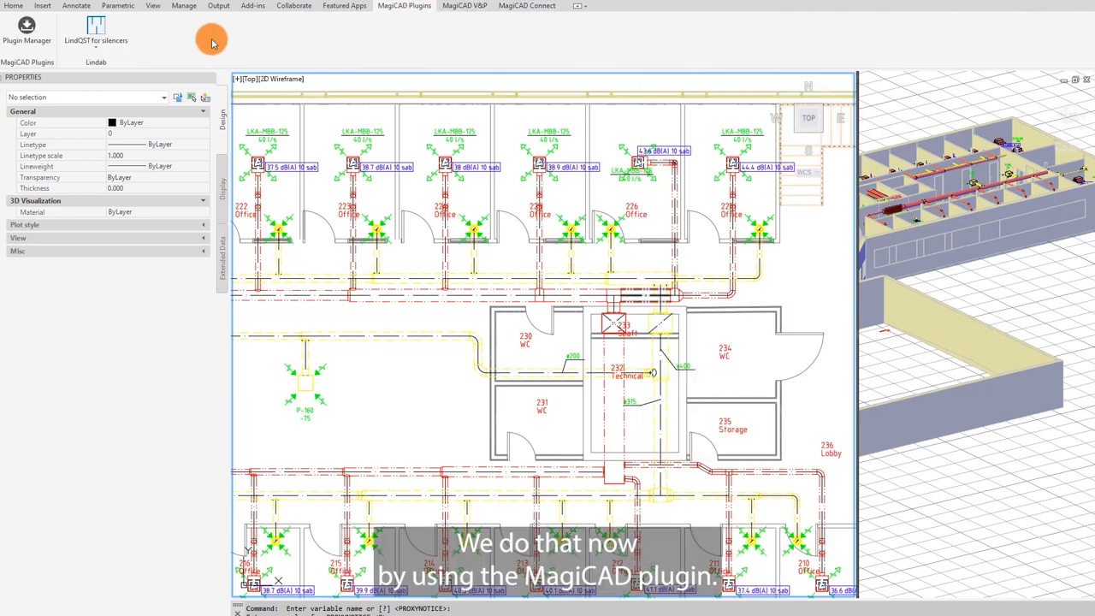
click(95, 34)
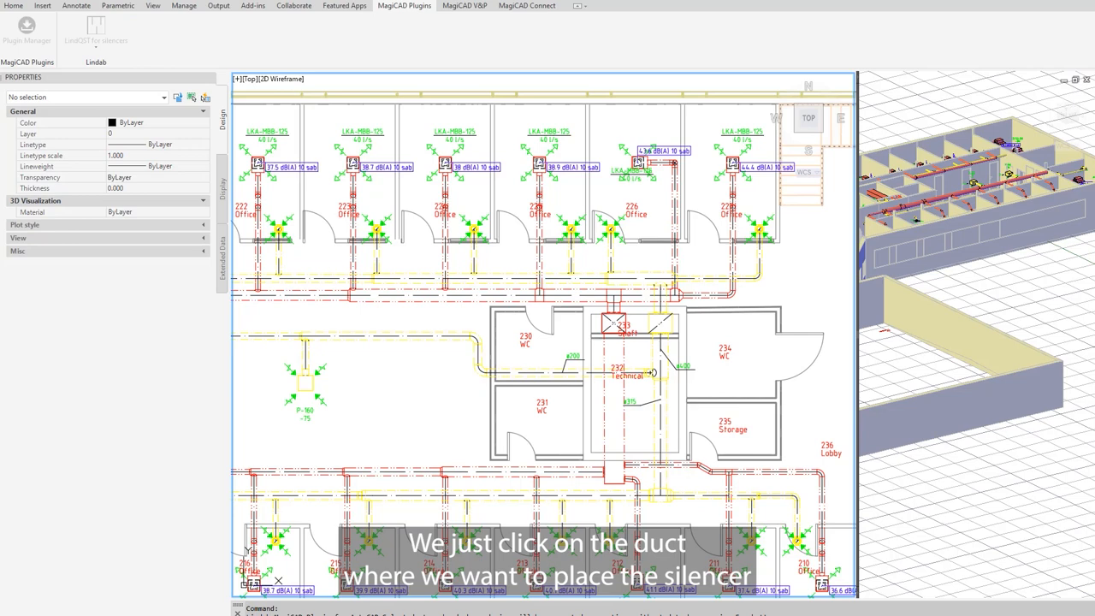
drag(1094, 190, 431, 99)
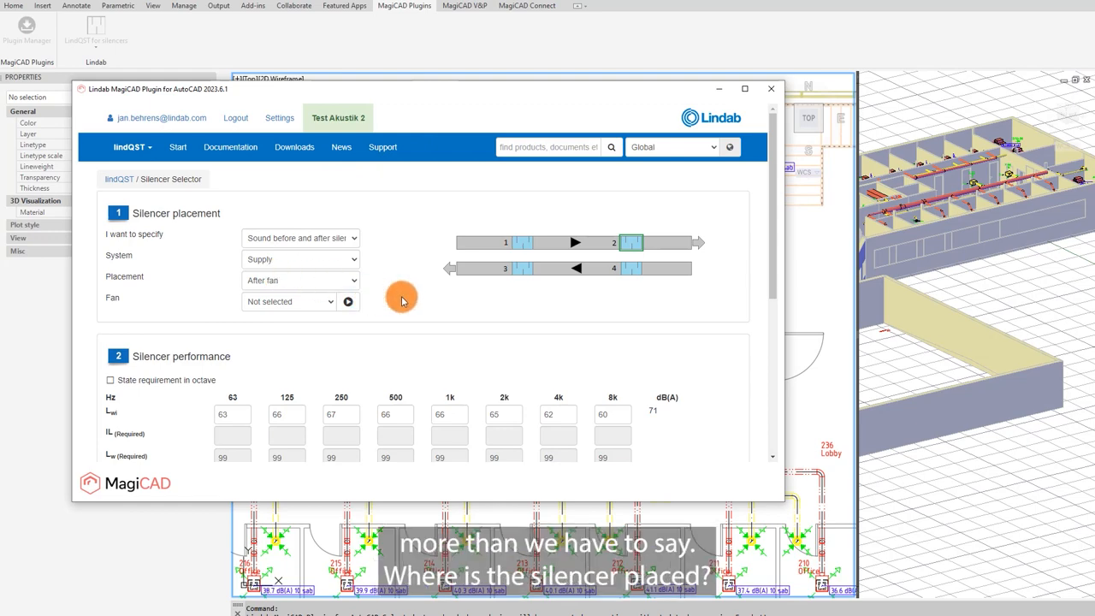
Step: Set the required outlet sound level Lwo of the silencer to 60 dB(A)
scroll(619, 276, down, 1)
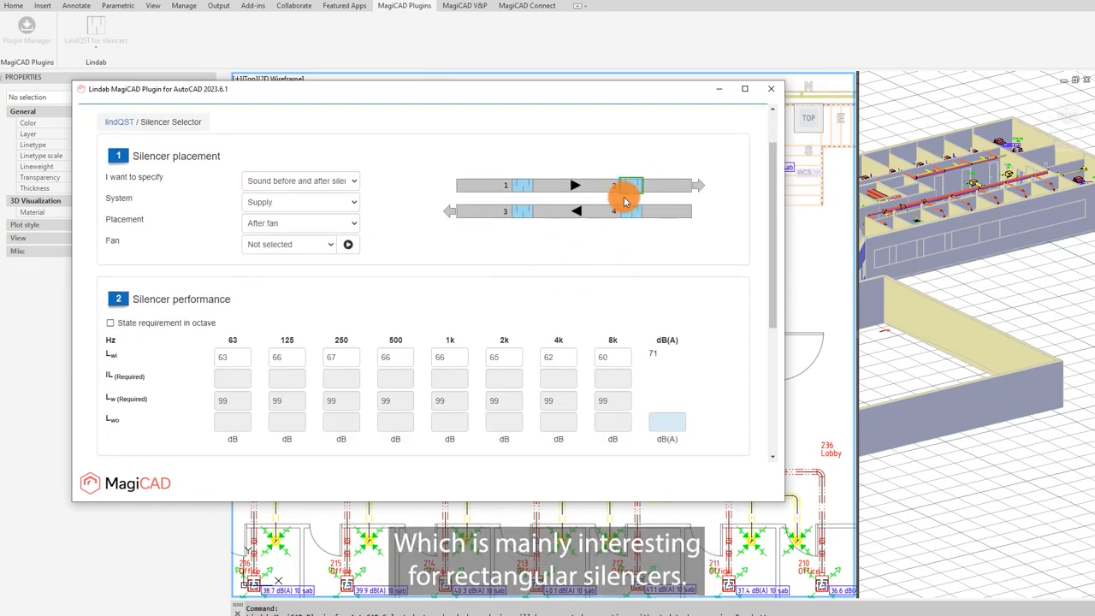
scroll(288, 317, down, 1)
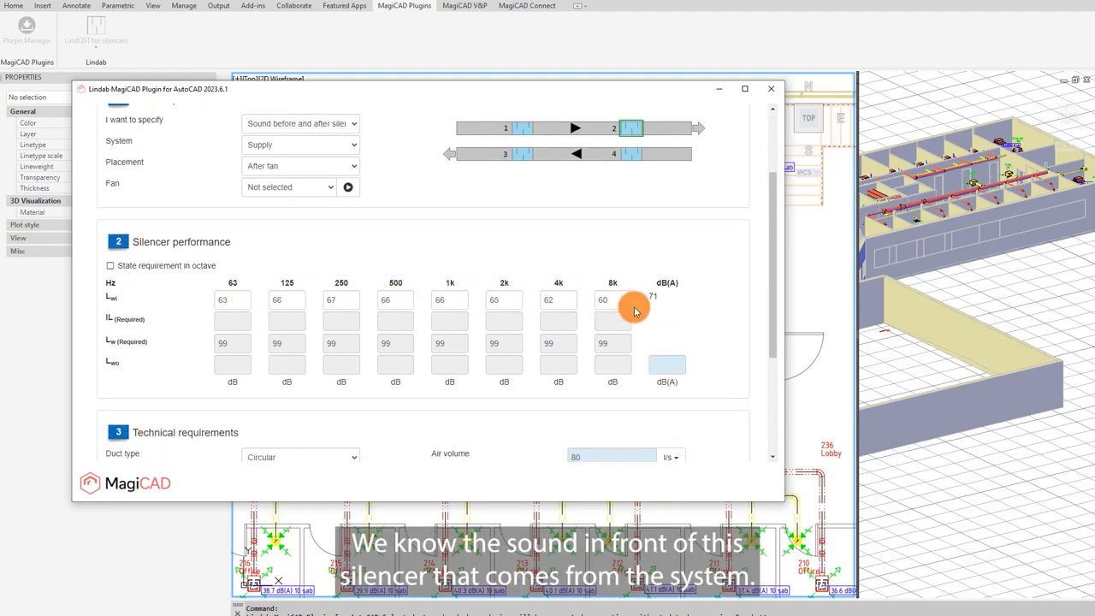
click(659, 362)
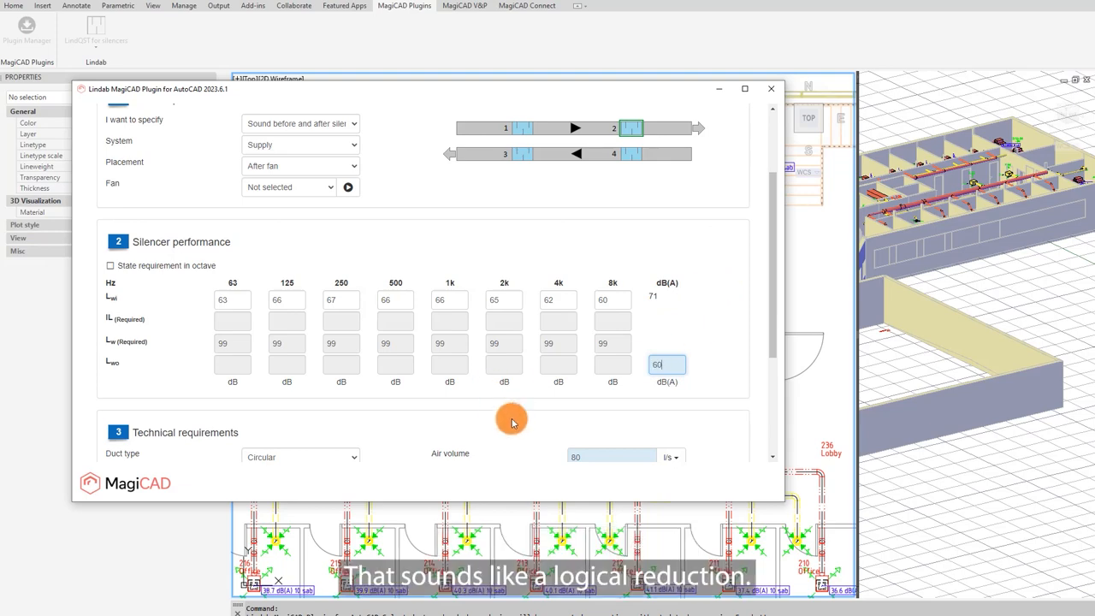
scroll(526, 432, down, 5)
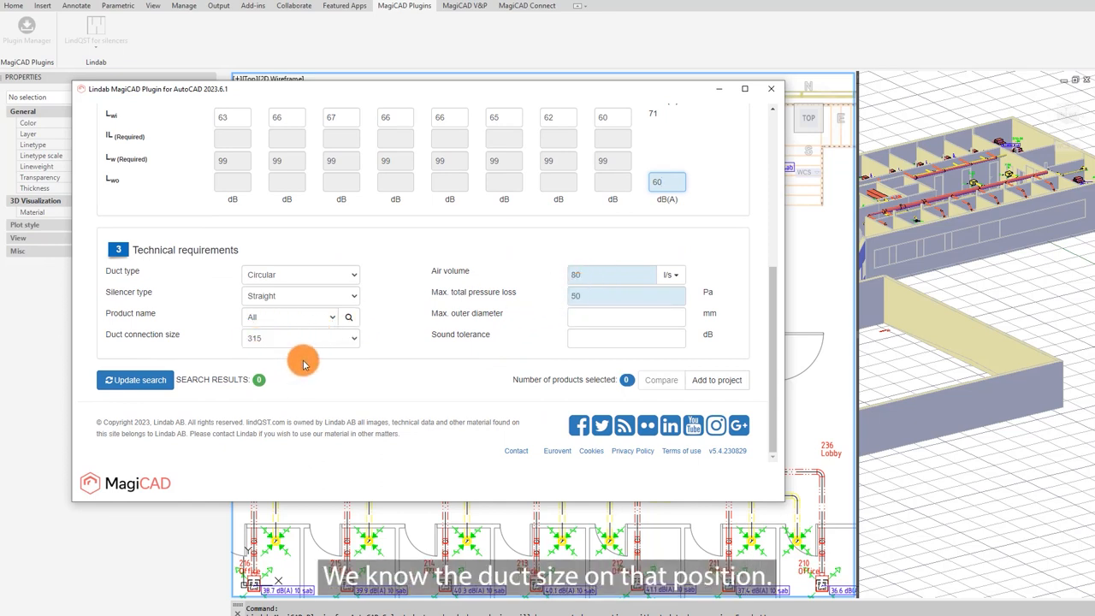
Step: Update the silencer search and browse the matching silencers
click(151, 379)
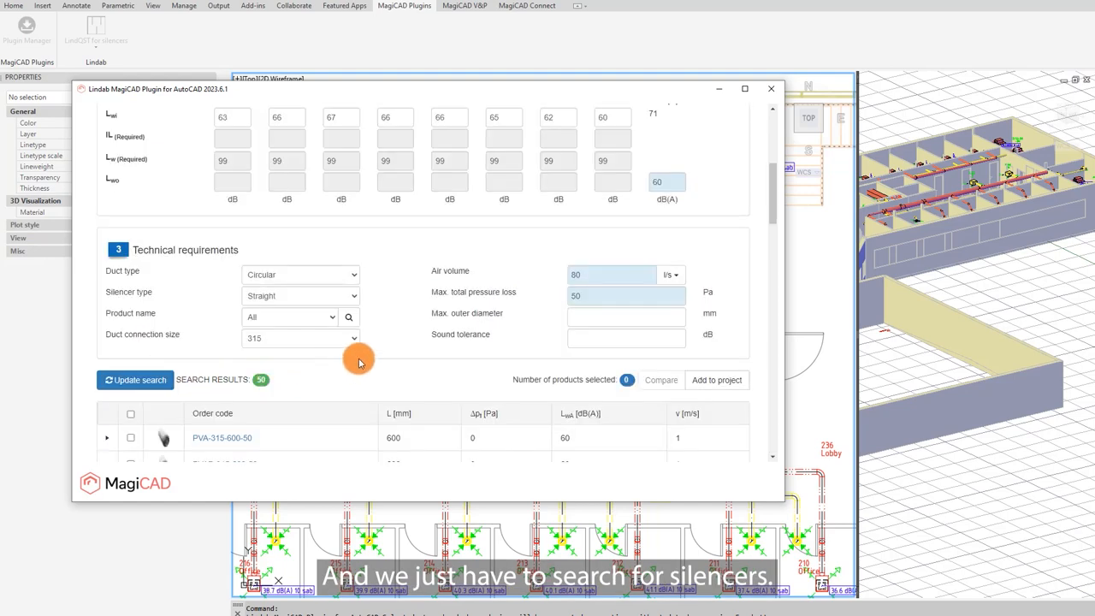
scroll(358, 363, down, 5)
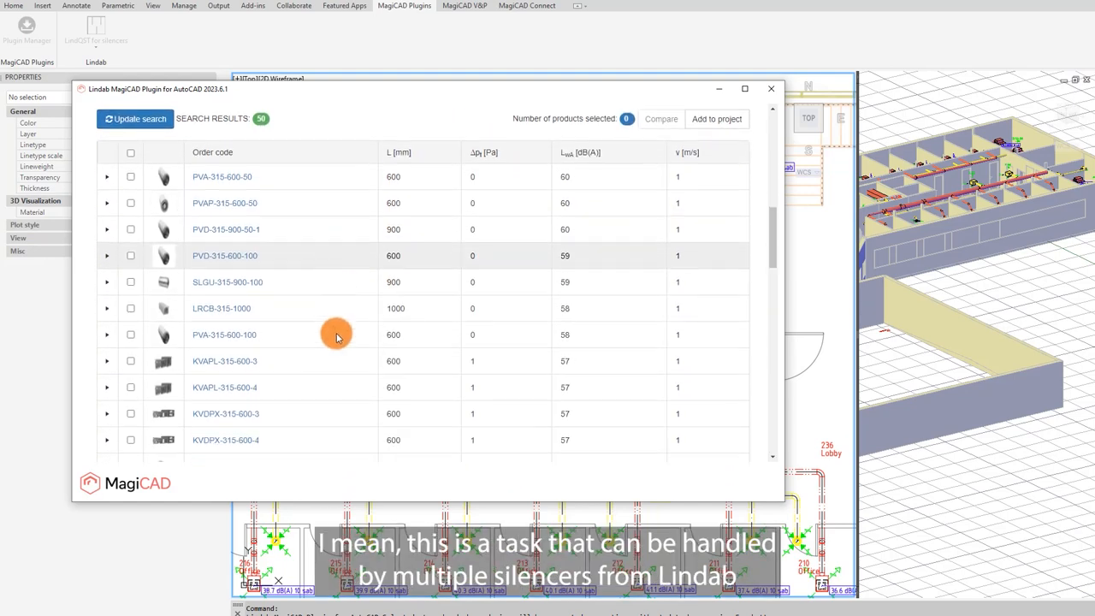
scroll(329, 335, down, 3)
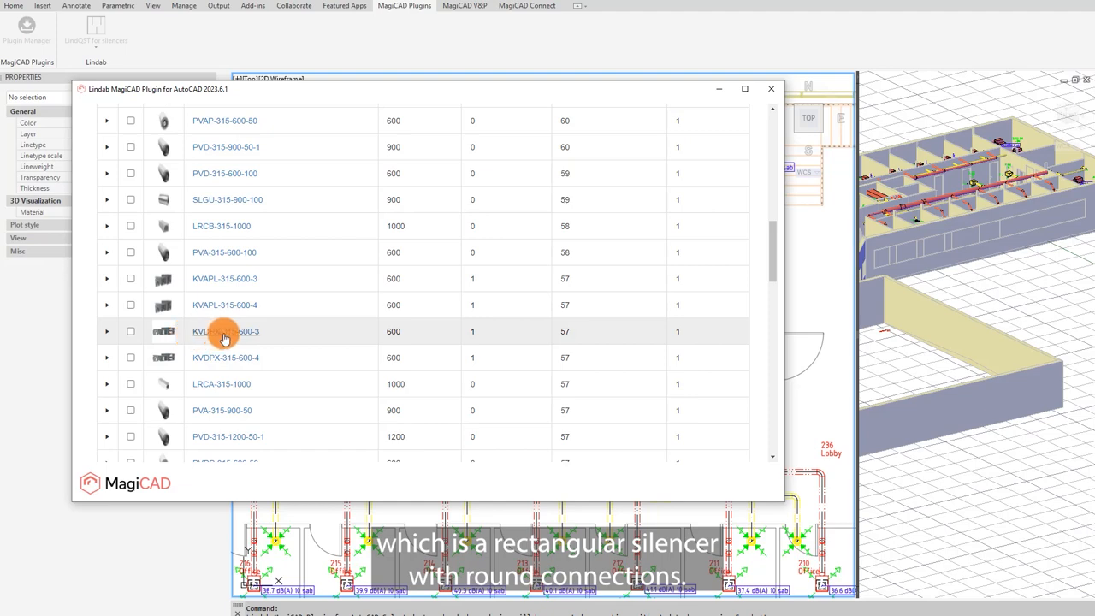
Step: Select the KVDPX-315-600-3 silencer and view its product description and images
click(109, 333)
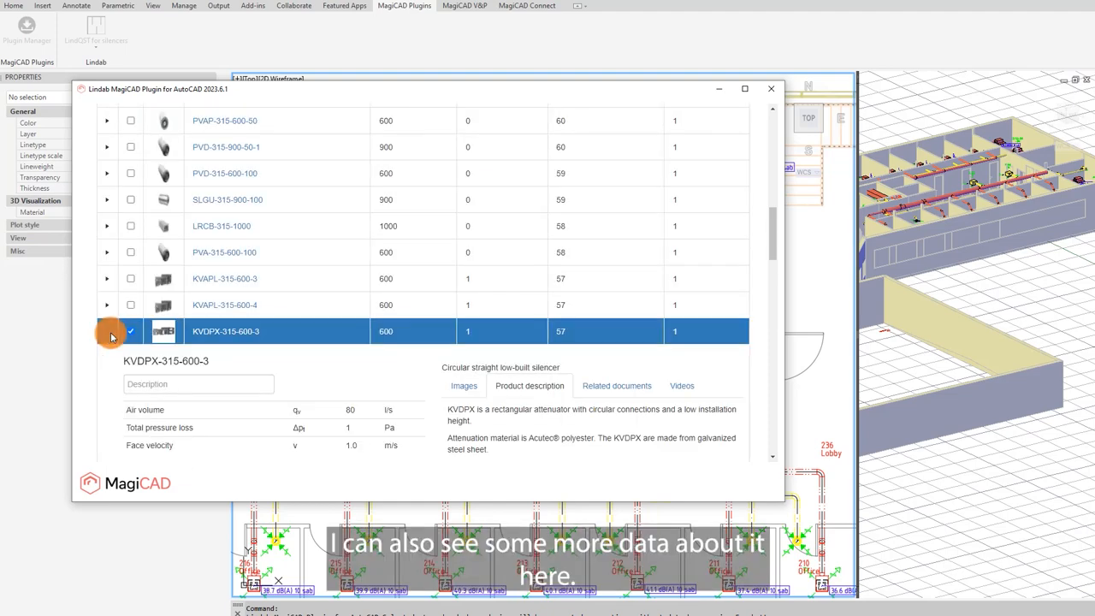
scroll(202, 358, down, 3)
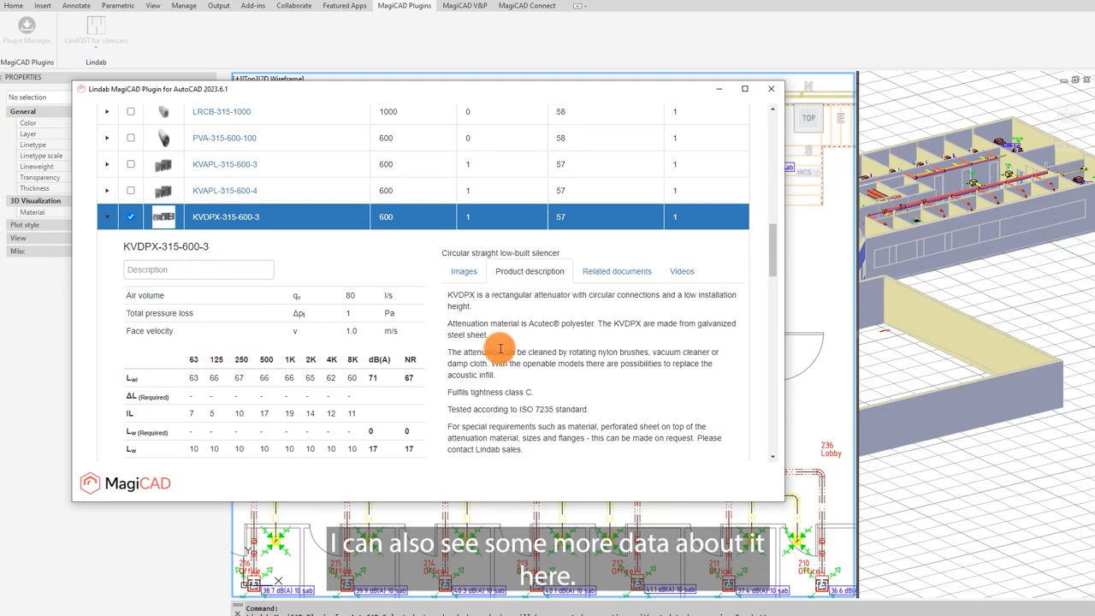
click(463, 271)
scroll(566, 384, down, 2)
scroll(566, 384, down, 1)
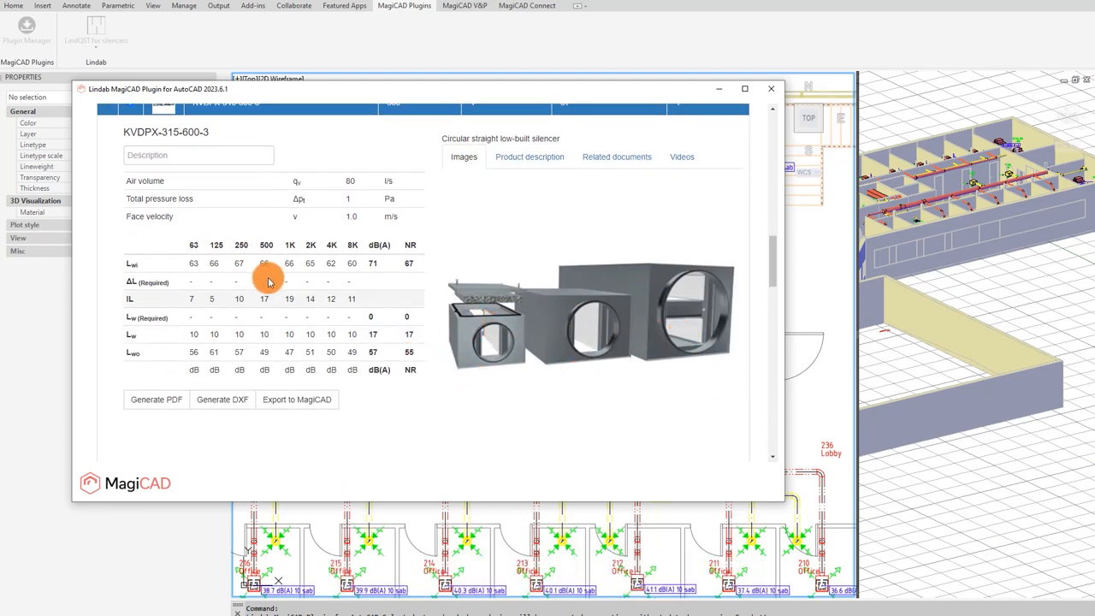
Step: Export the selected silencer to MagiCAD and give it the user code KVDPX 600
click(317, 401)
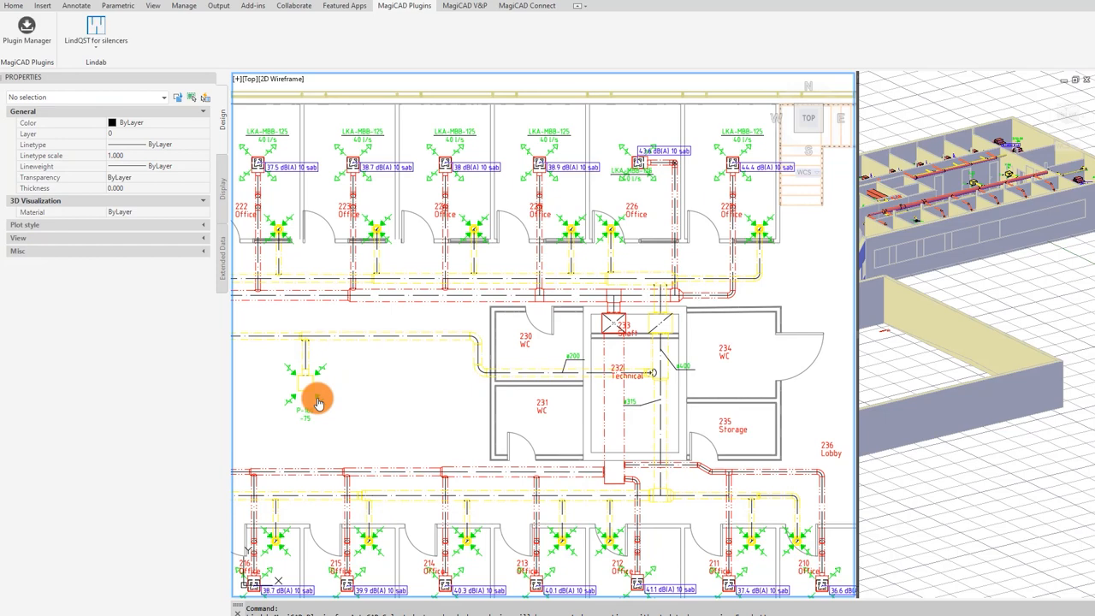
click(599, 332)
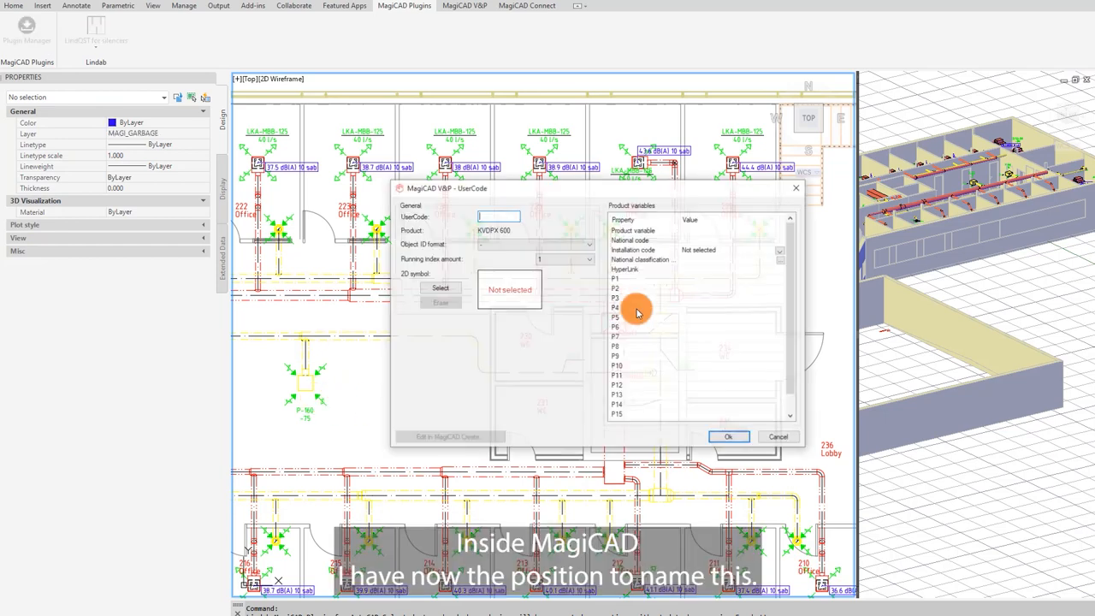
click(501, 217)
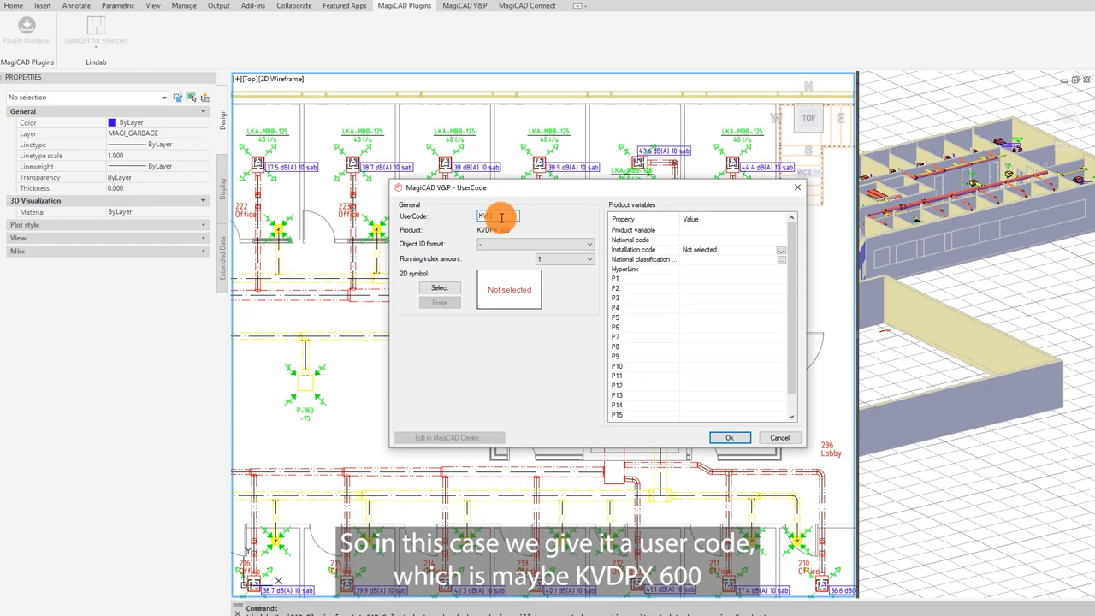
text(KVDPX 600)
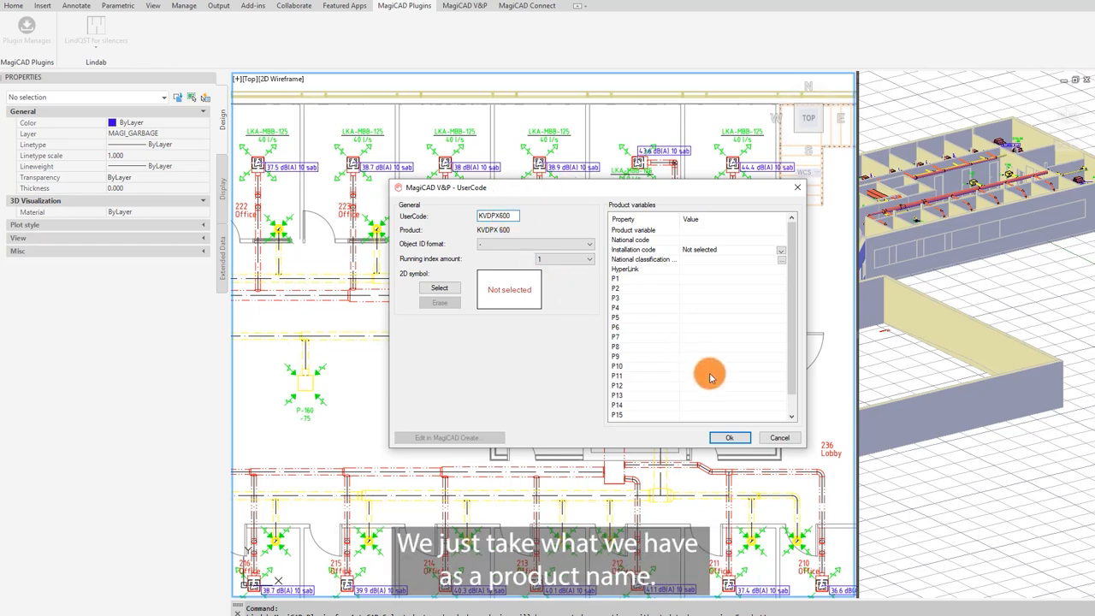
click(733, 440)
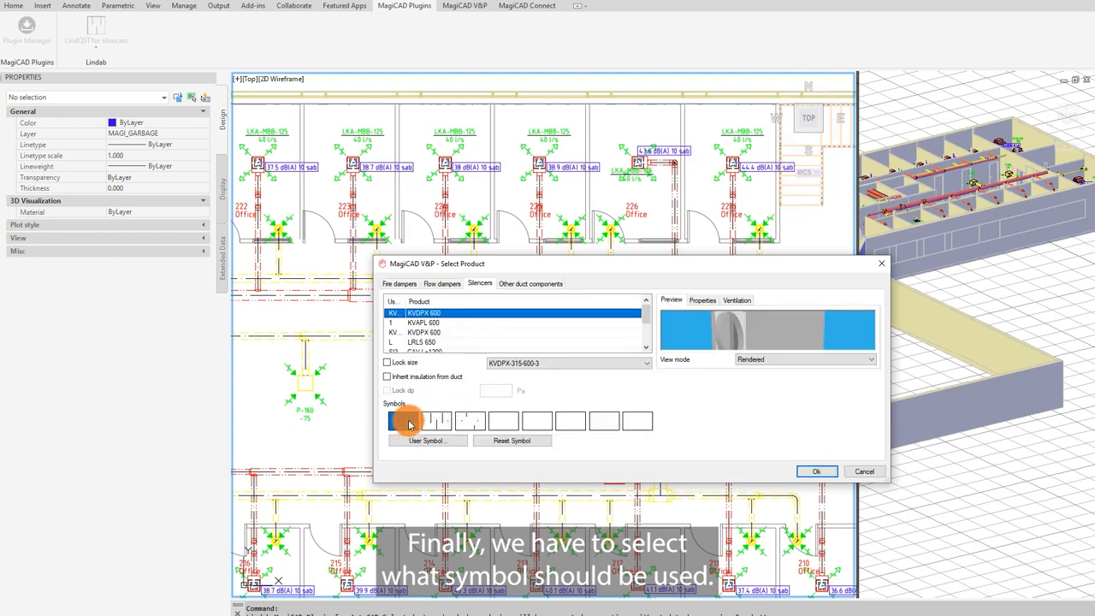
Step: Keep the standard silencer symbol and place the silencer on the supply duct beside the shaft
click(409, 425)
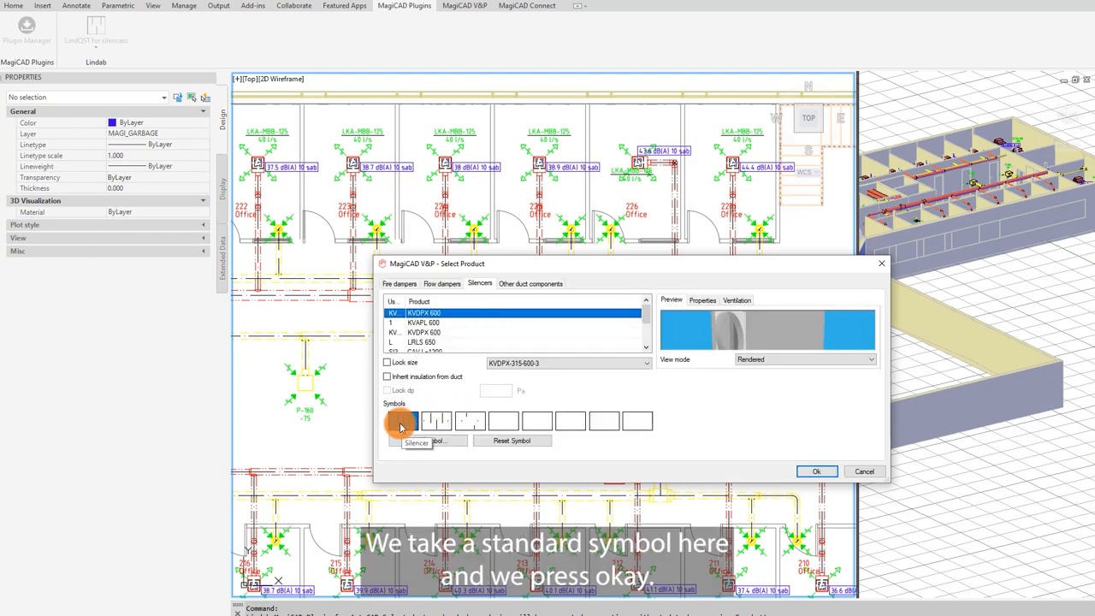
click(817, 471)
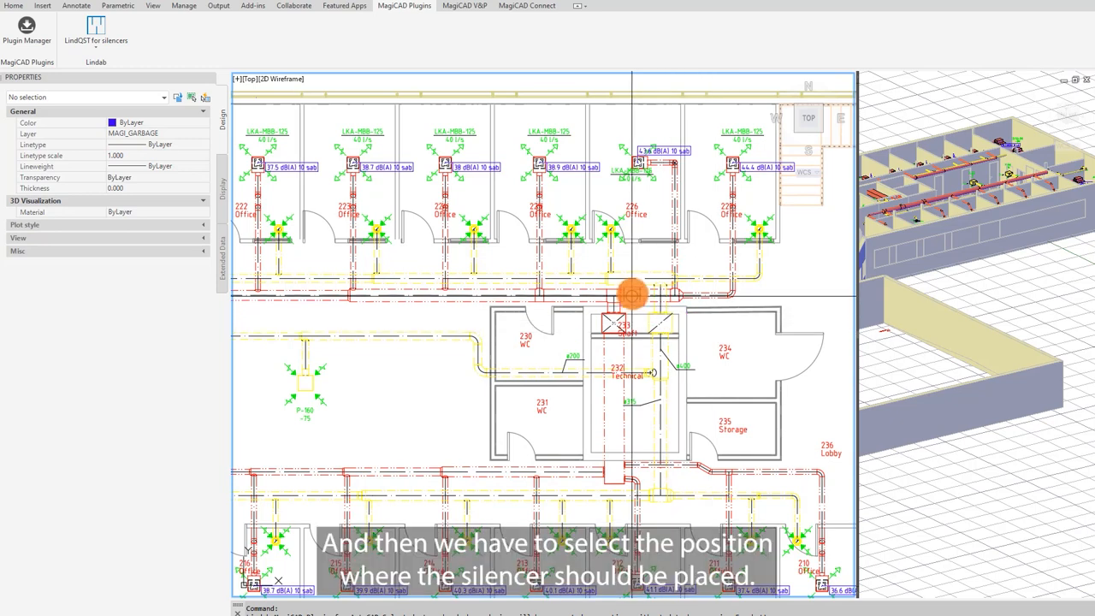
scroll(639, 297, up, 5)
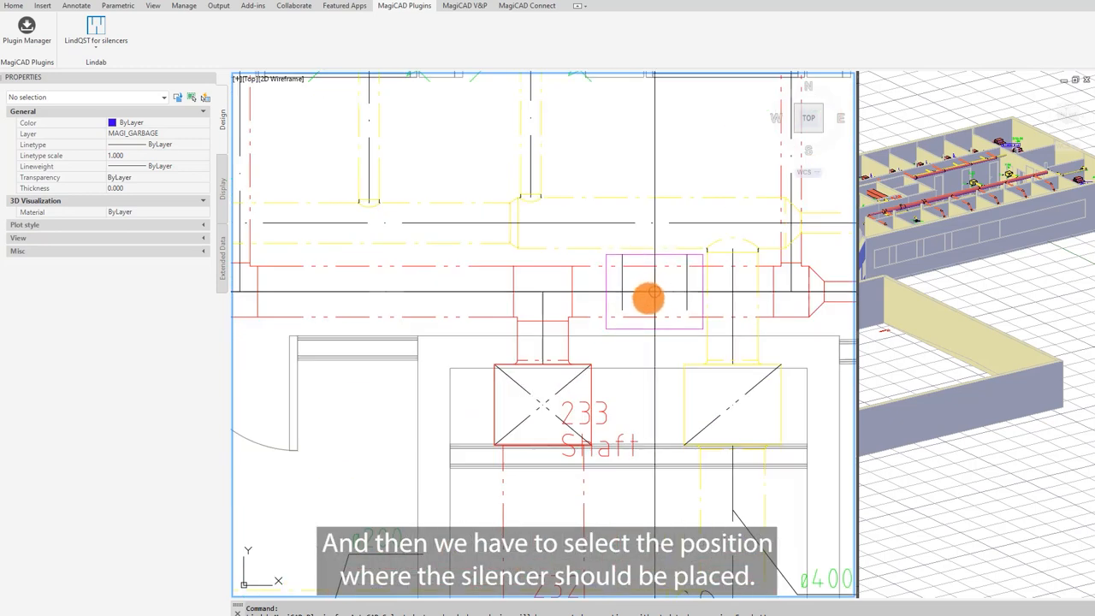
scroll(630, 437, down, 4)
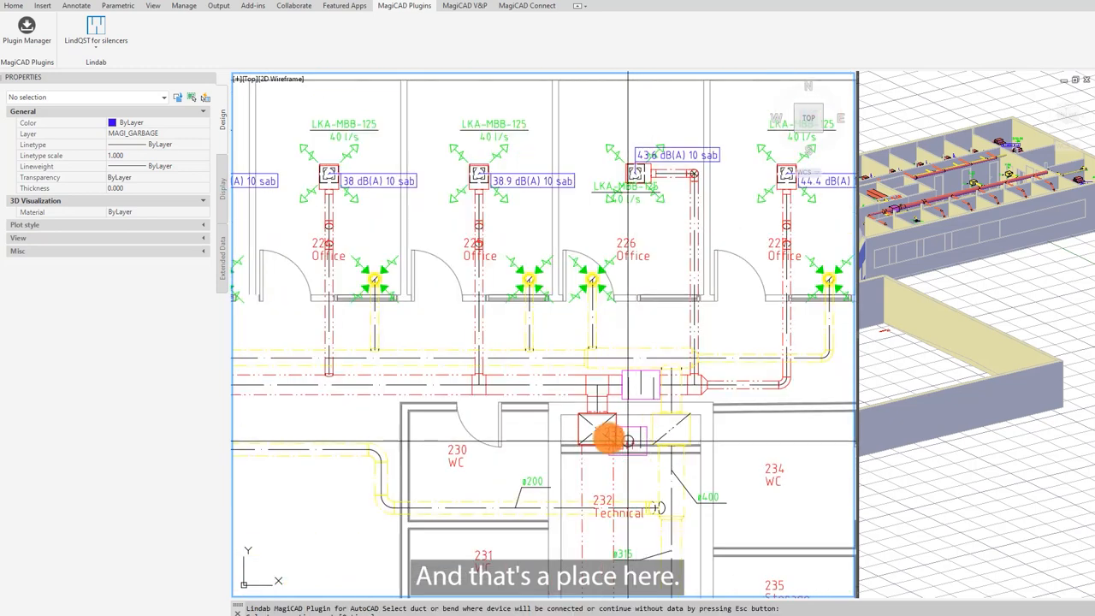
click(640, 383)
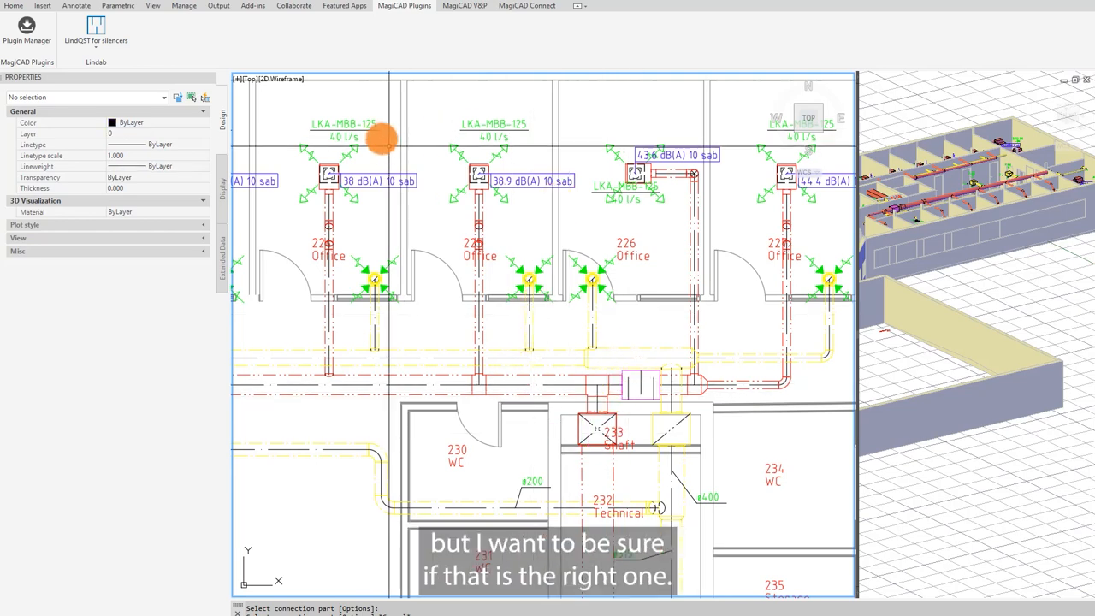
Step: Open LindQST for silencers on the supply duct left of the shaft and set the required outlet level Lwo to 60 dB(A)
click(98, 28)
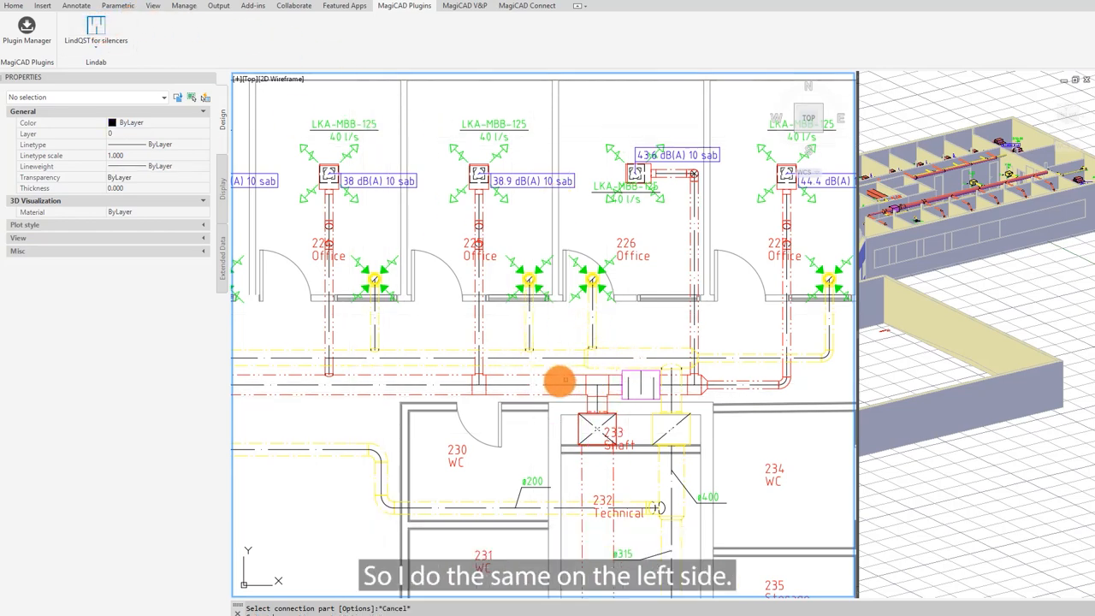
click(539, 391)
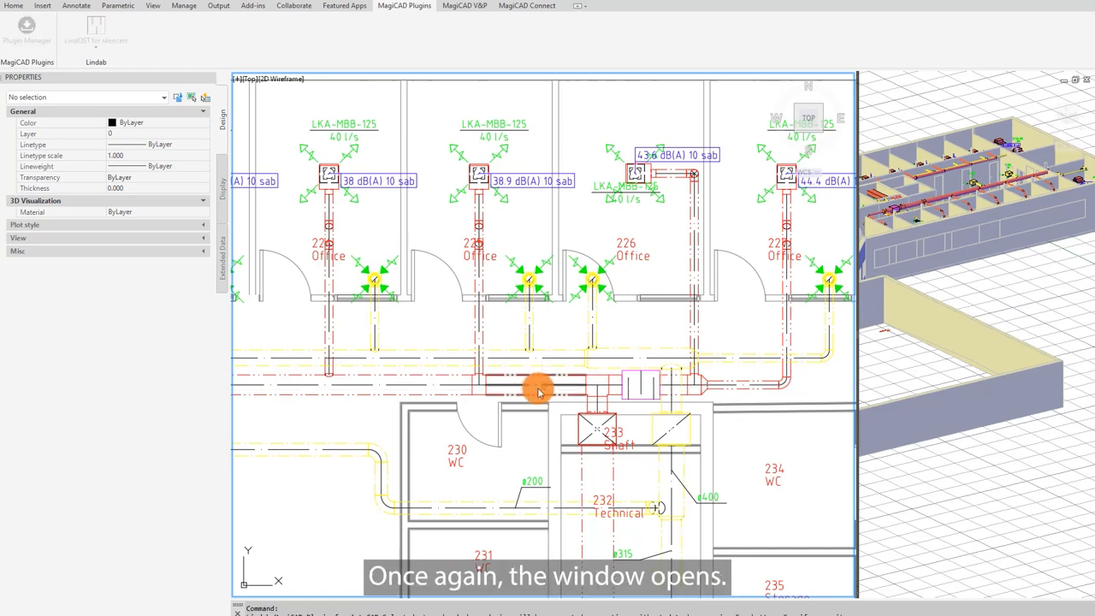
drag(1094, 107, 512, 182)
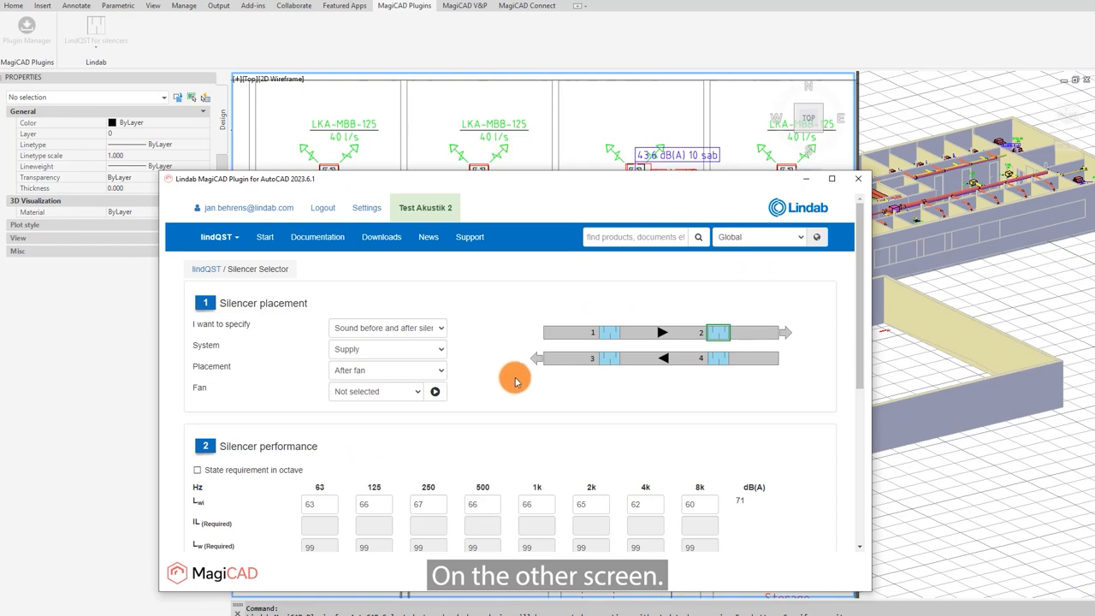
scroll(510, 385, down, 4)
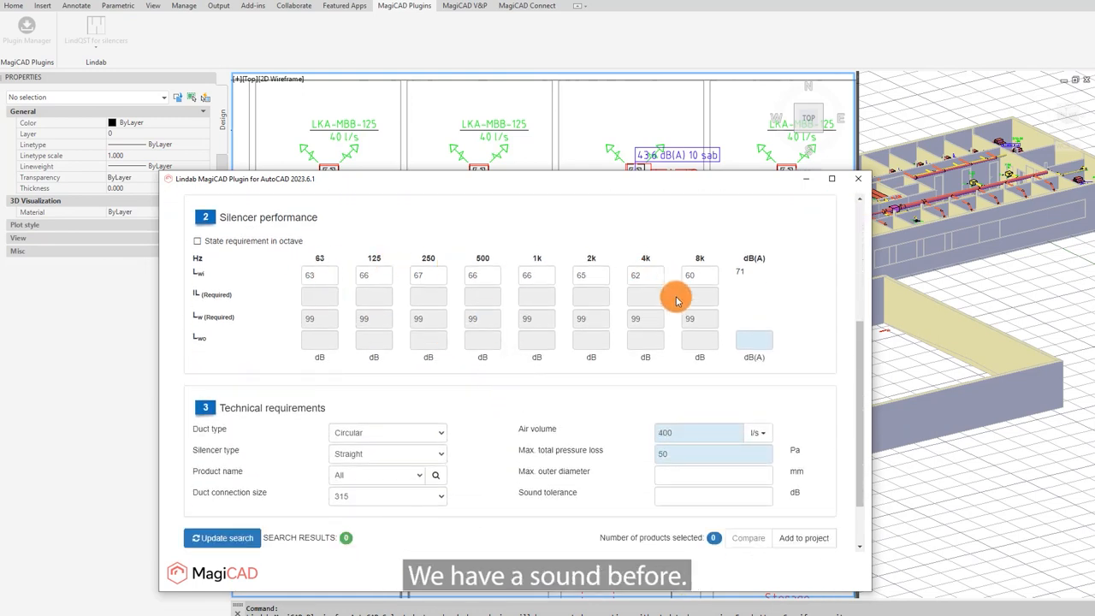
click(747, 340)
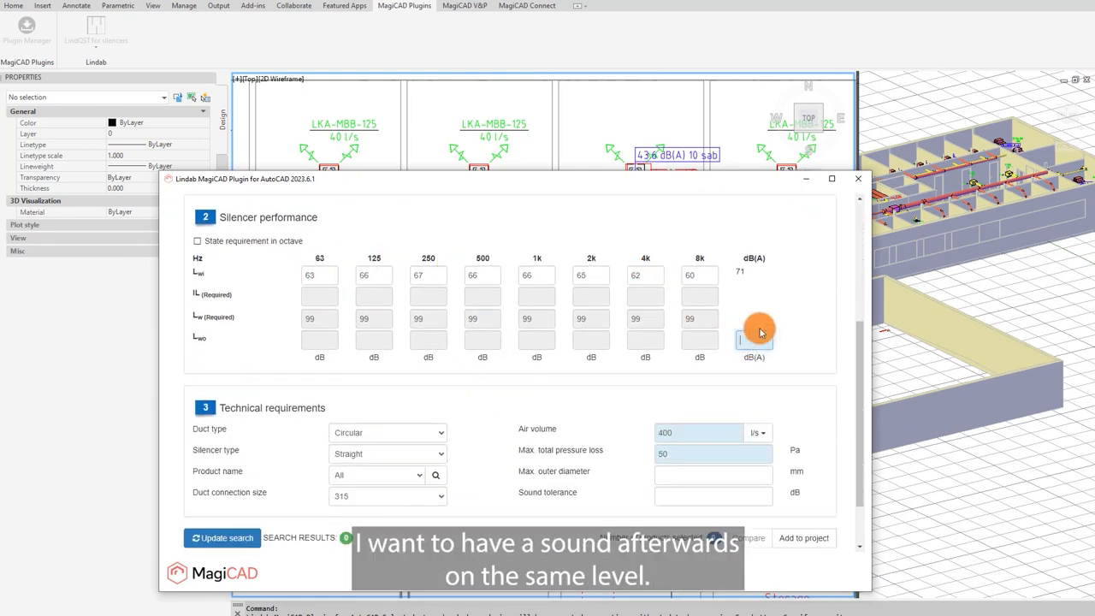
text(60)
Step: Update the silencer search and open the KVDPX-315-600-3 silencer from the results
scroll(709, 408, down, 1)
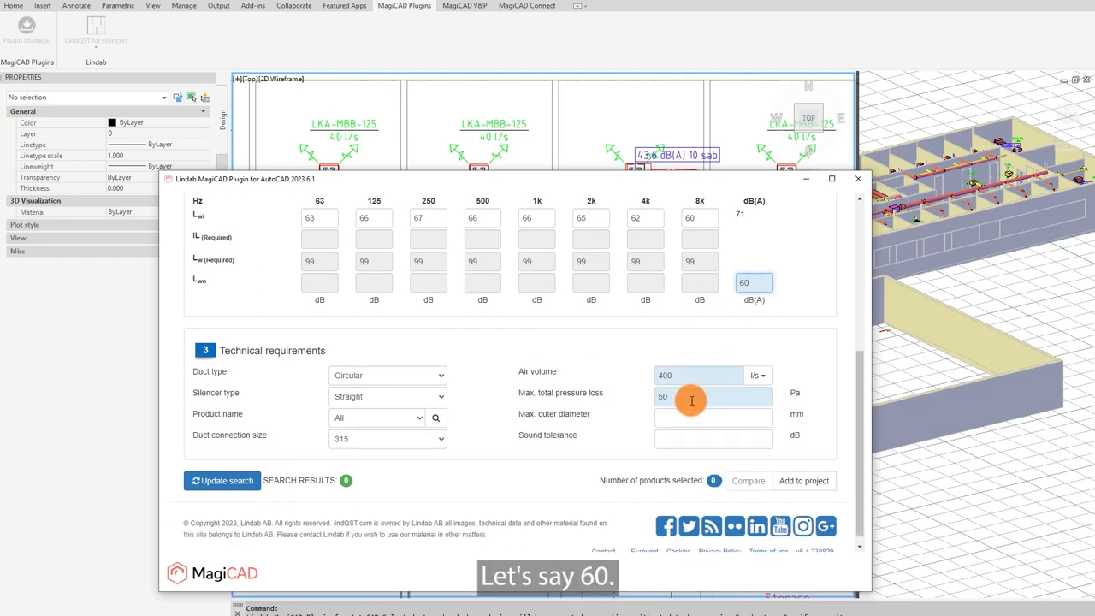
scroll(702, 397, down, 1)
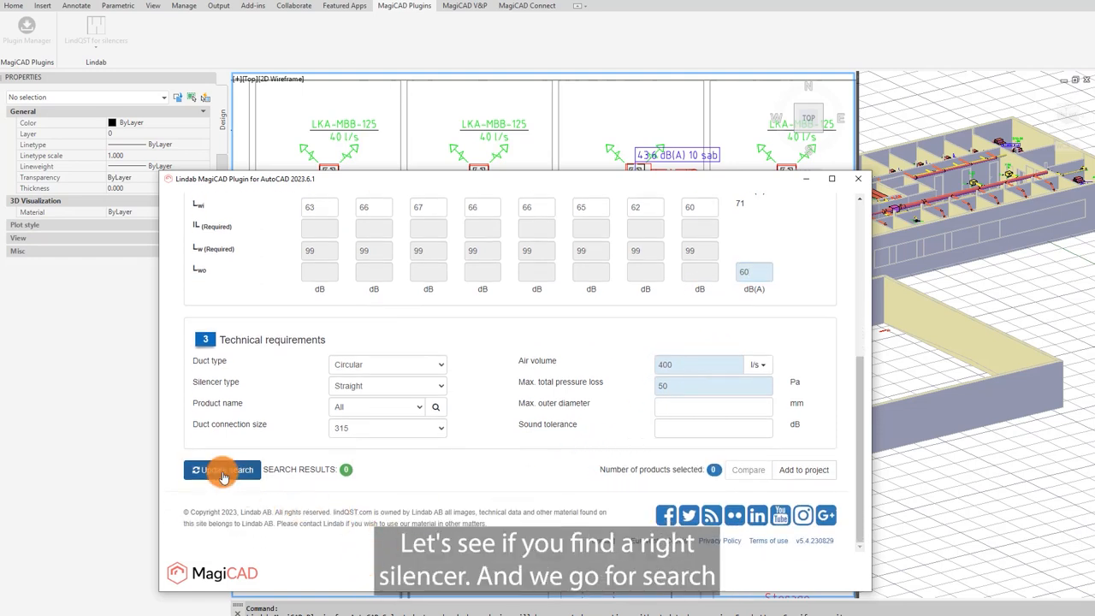
click(222, 472)
scroll(290, 488, down, 1)
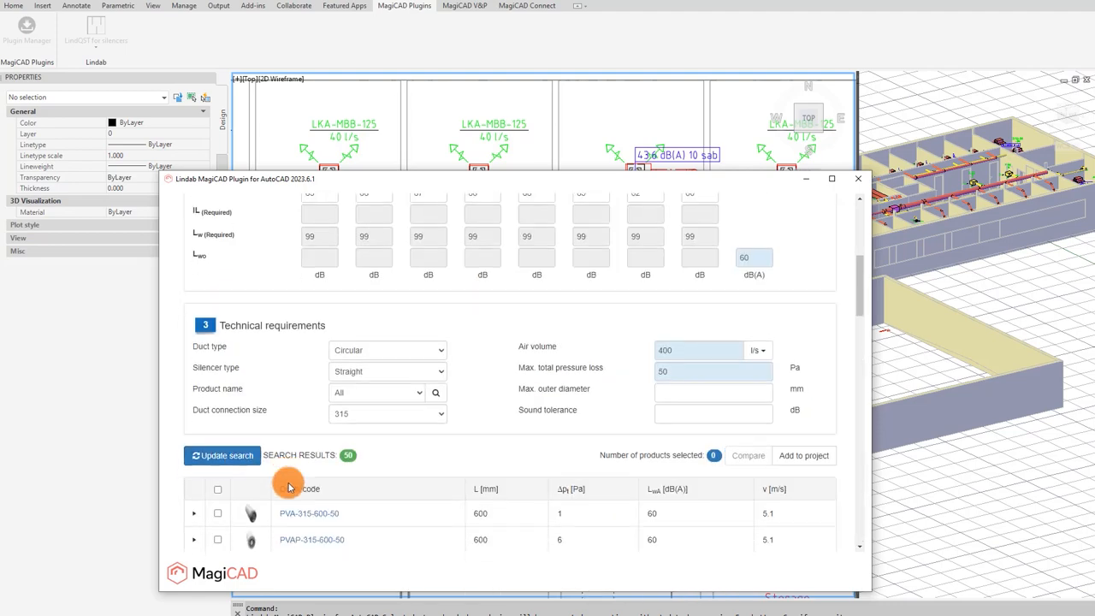
scroll(290, 488, down, 8)
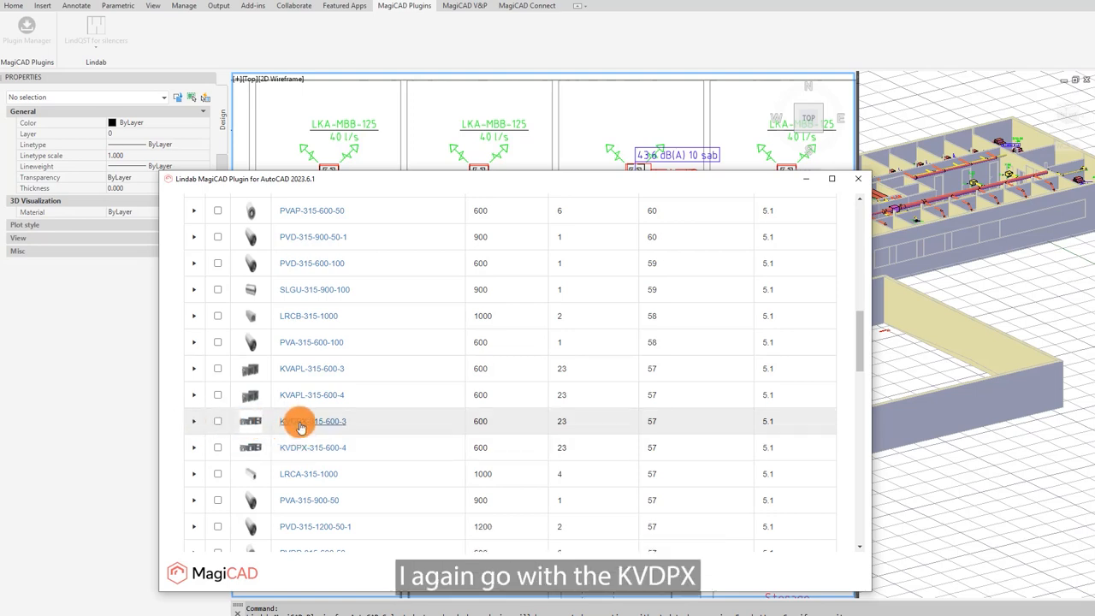
click(306, 425)
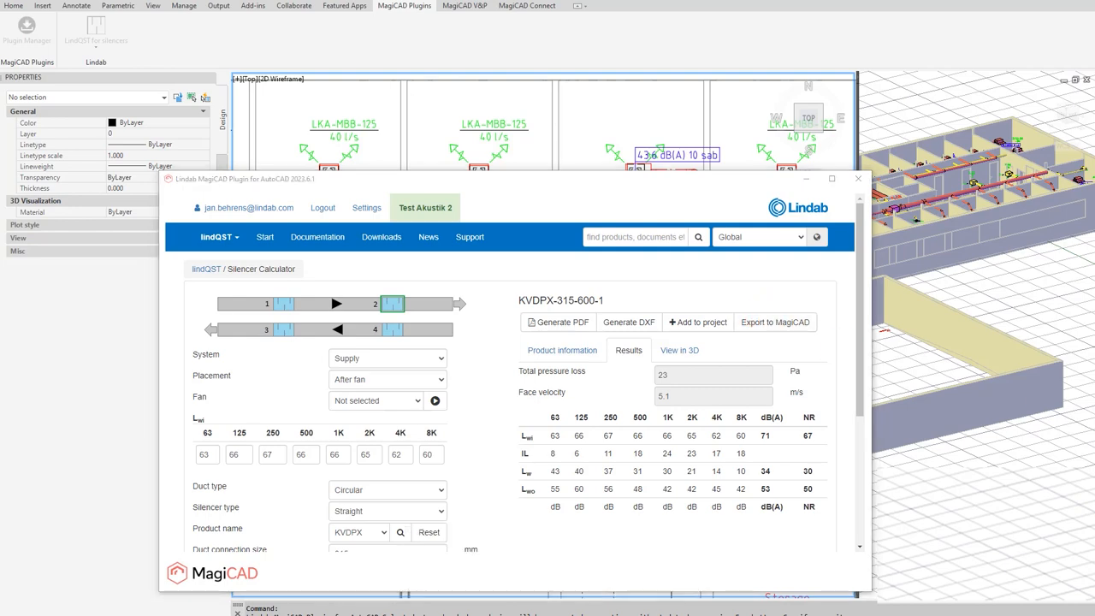
Step: Export the silencer to MagiCAD and give it the user code KVDPX
click(780, 331)
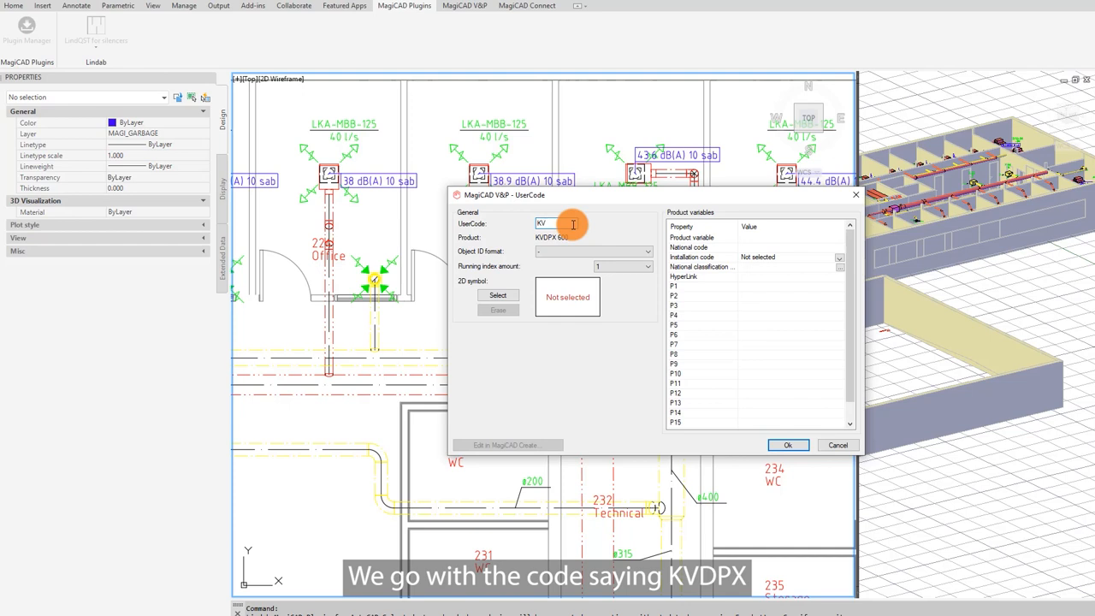
text(X)
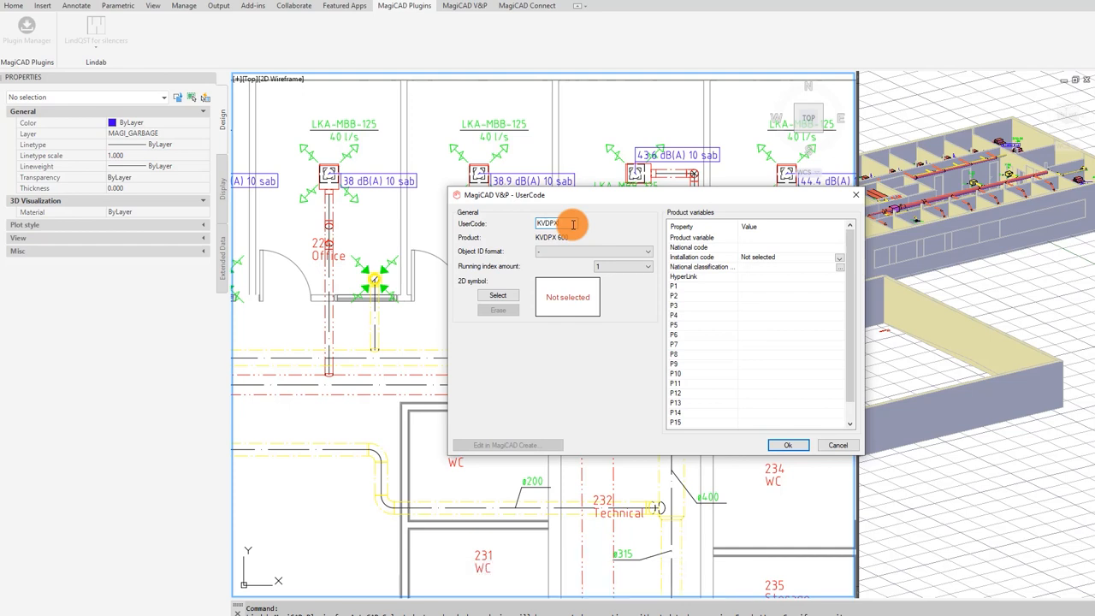
click(798, 447)
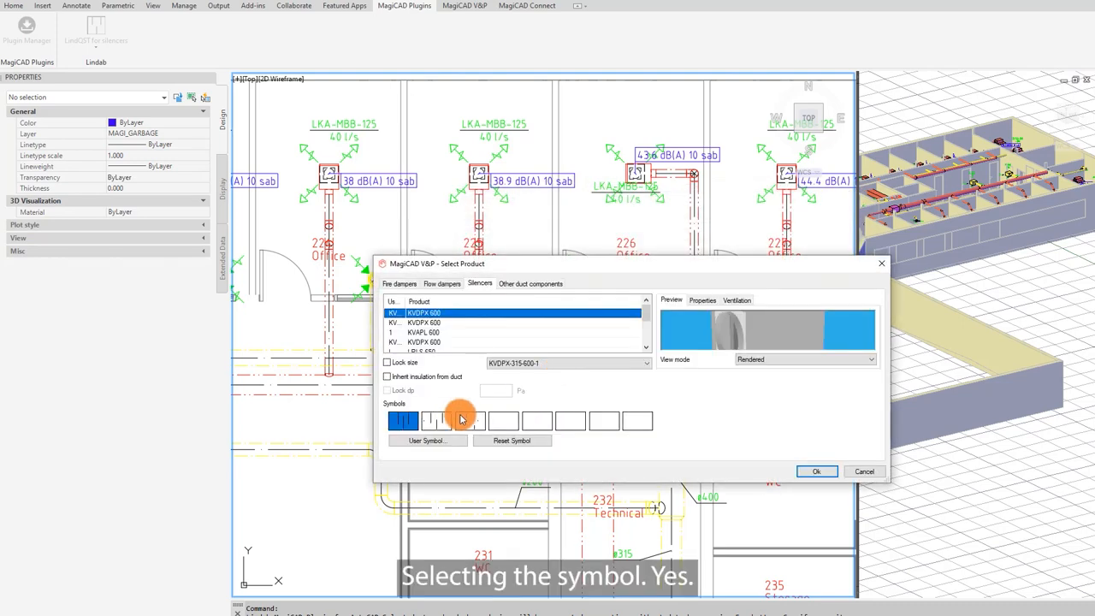
Step: Confirm the silencer symbol and place the second silencer on the duct left of the shaft
click(819, 471)
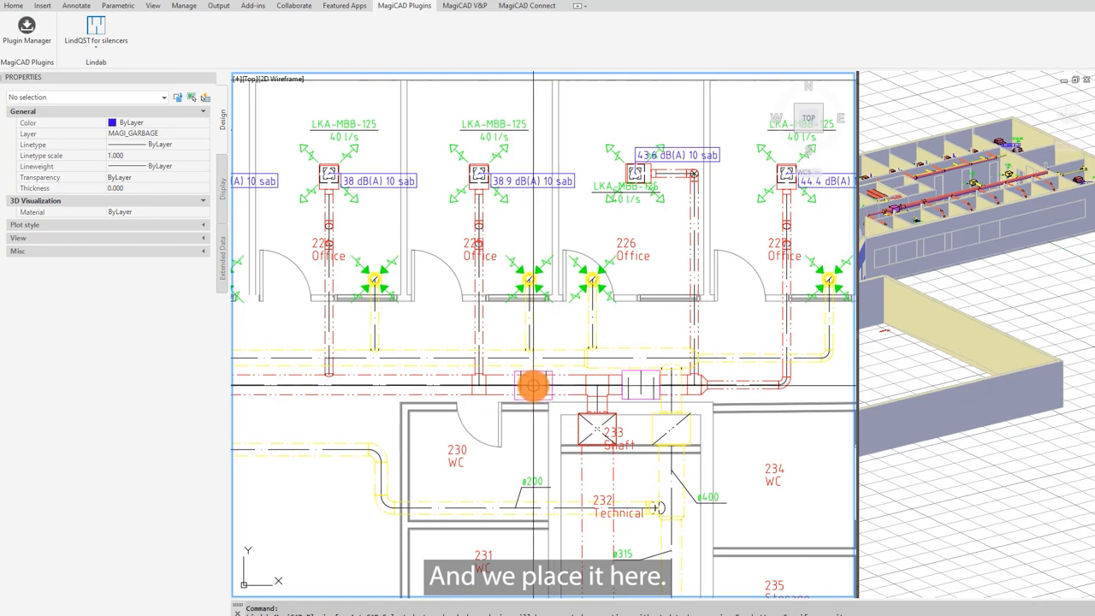
click(535, 385)
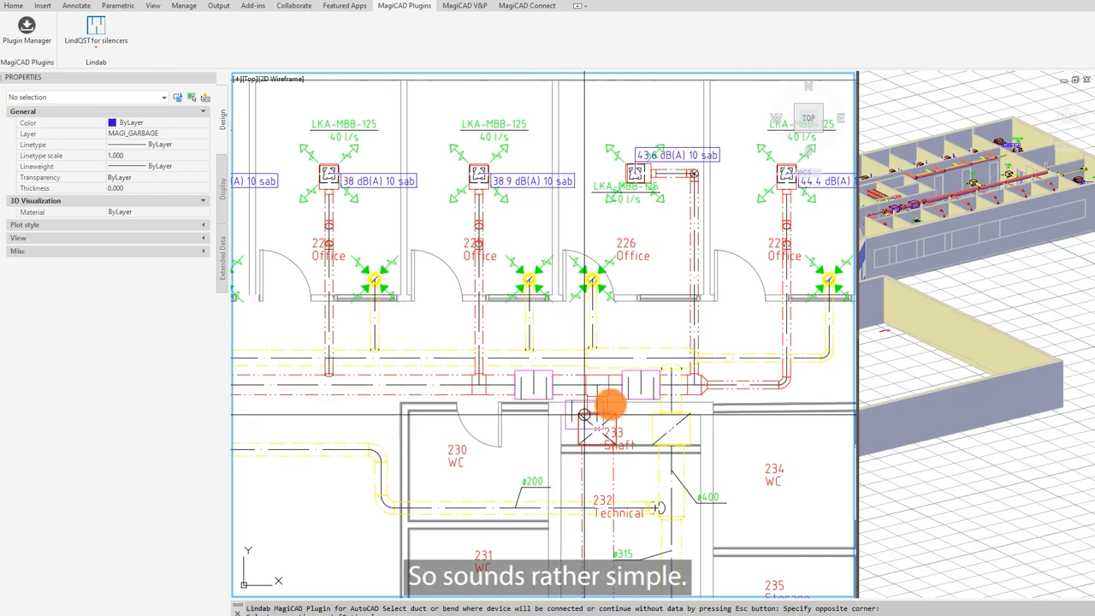
key(Escape)
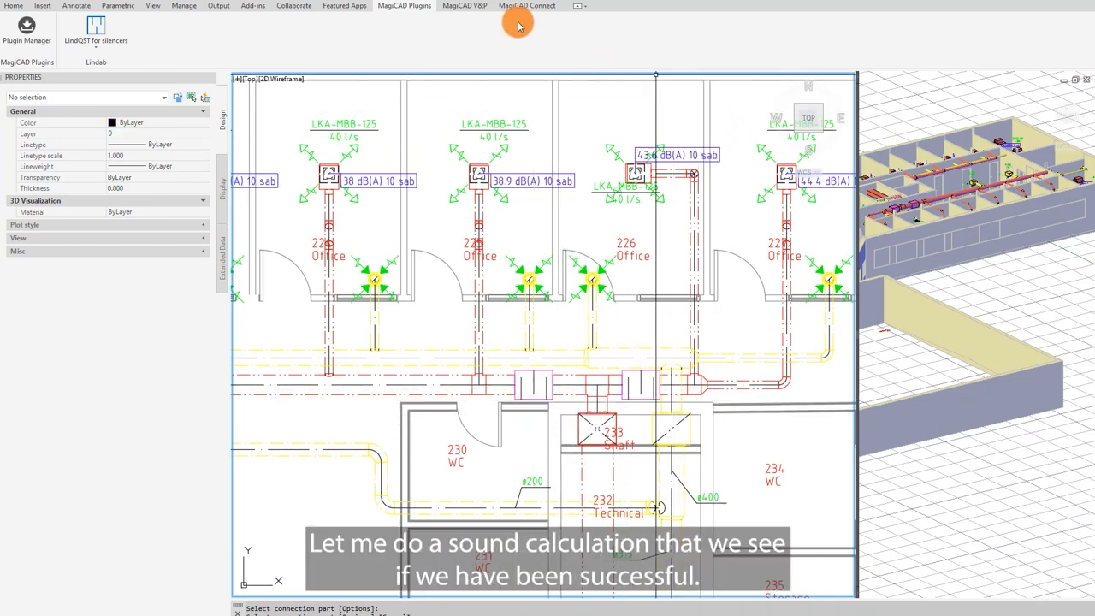
Step: Run the sound calculation of all routes for supply system S1 and update the model with the results
click(464, 6)
click(1009, 35)
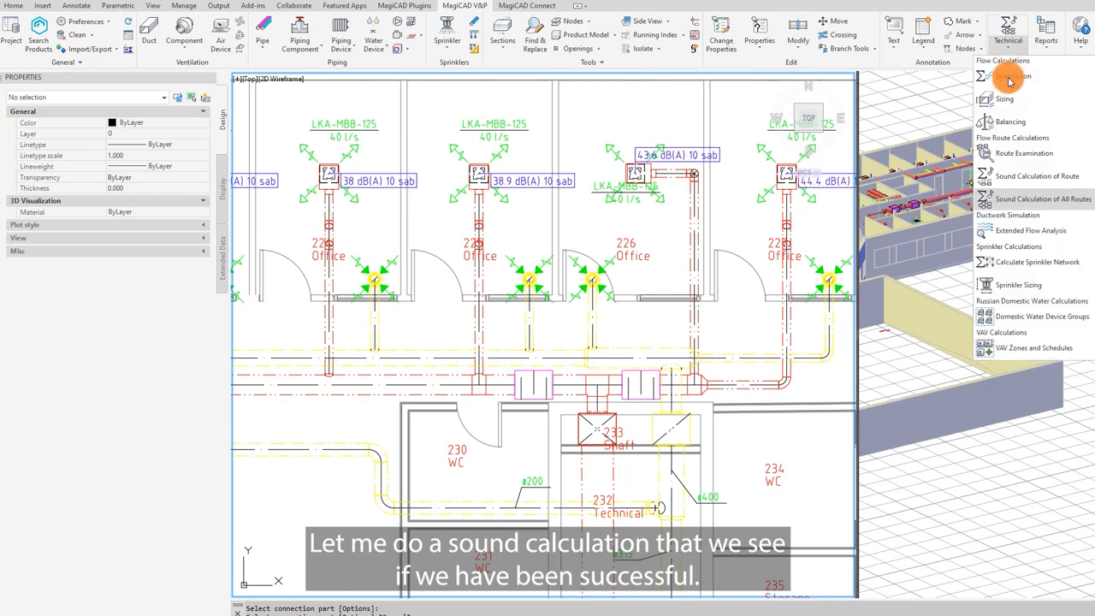
click(1014, 200)
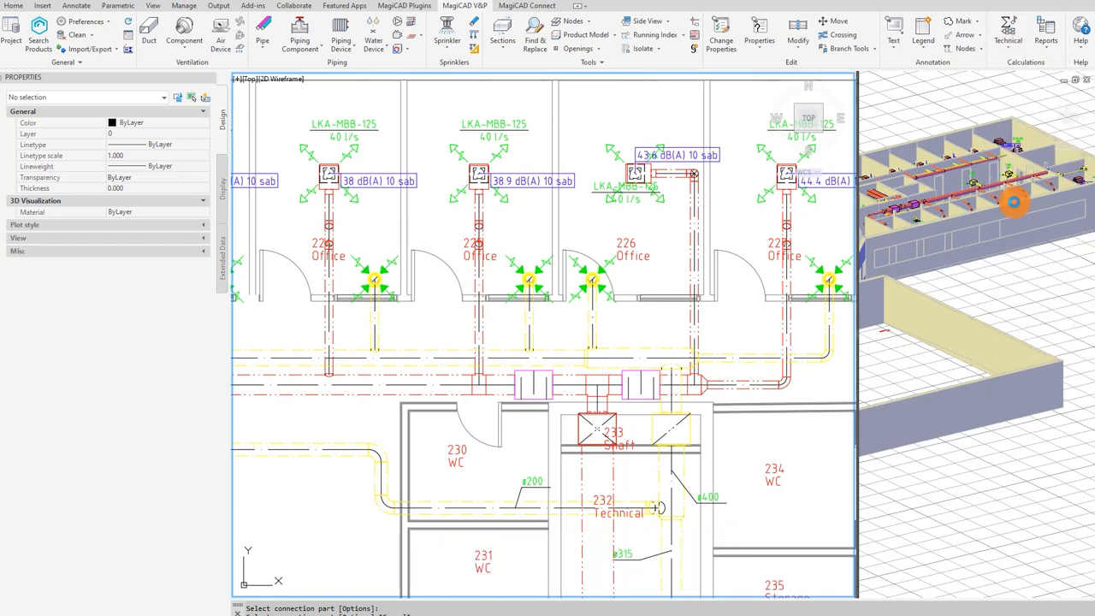
click(678, 366)
click(212, 241)
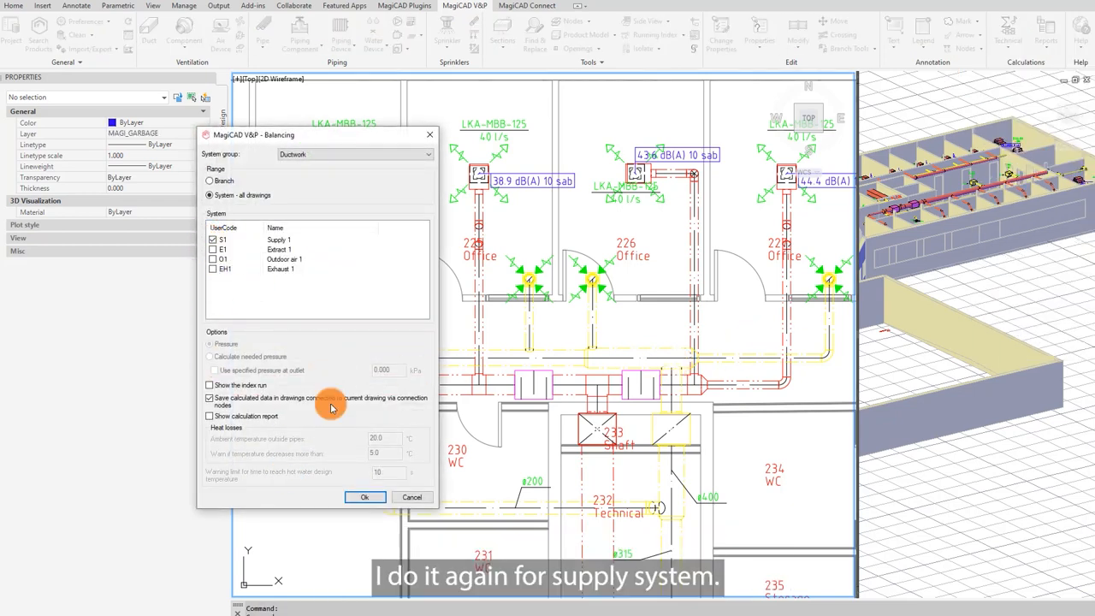
click(373, 500)
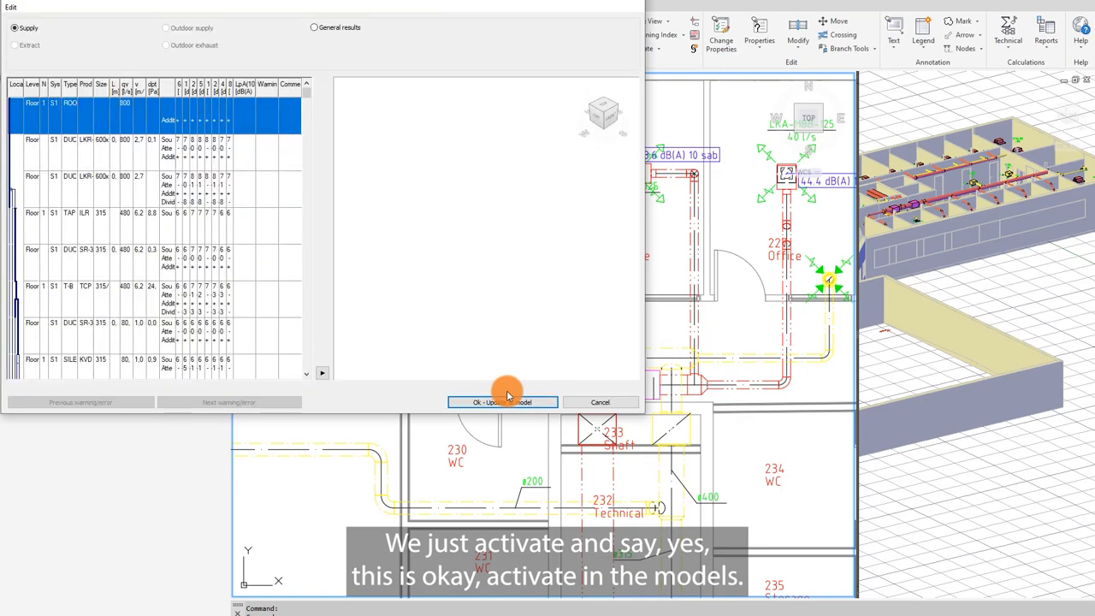
click(503, 403)
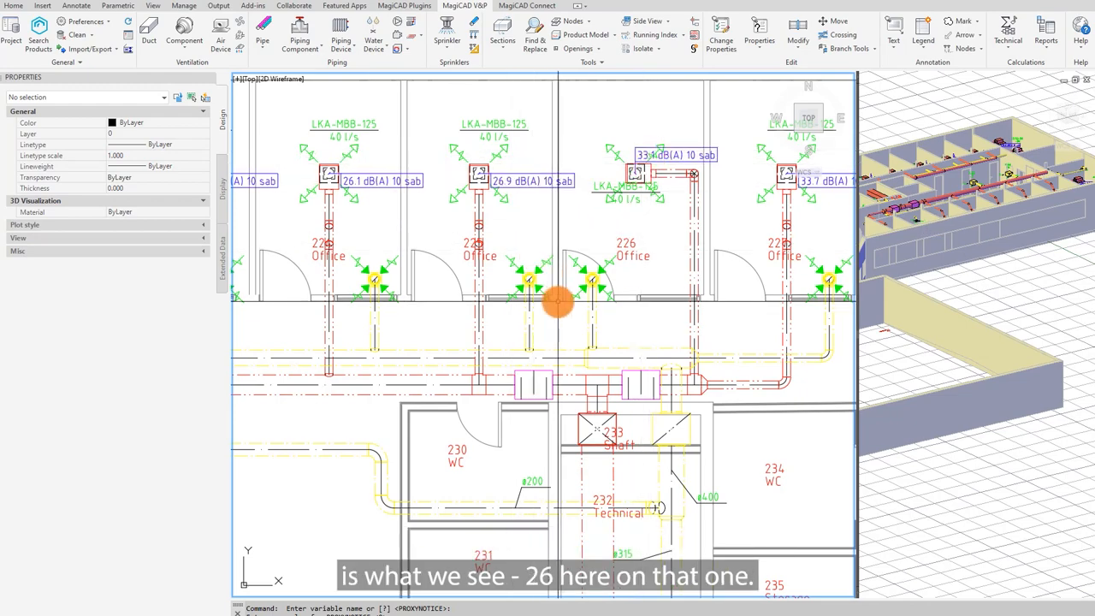
Step: Open LindQST for silencers on the rectangular supply duct below the shaft and review its sound inputs
middle_drag(557, 301, 513, 302)
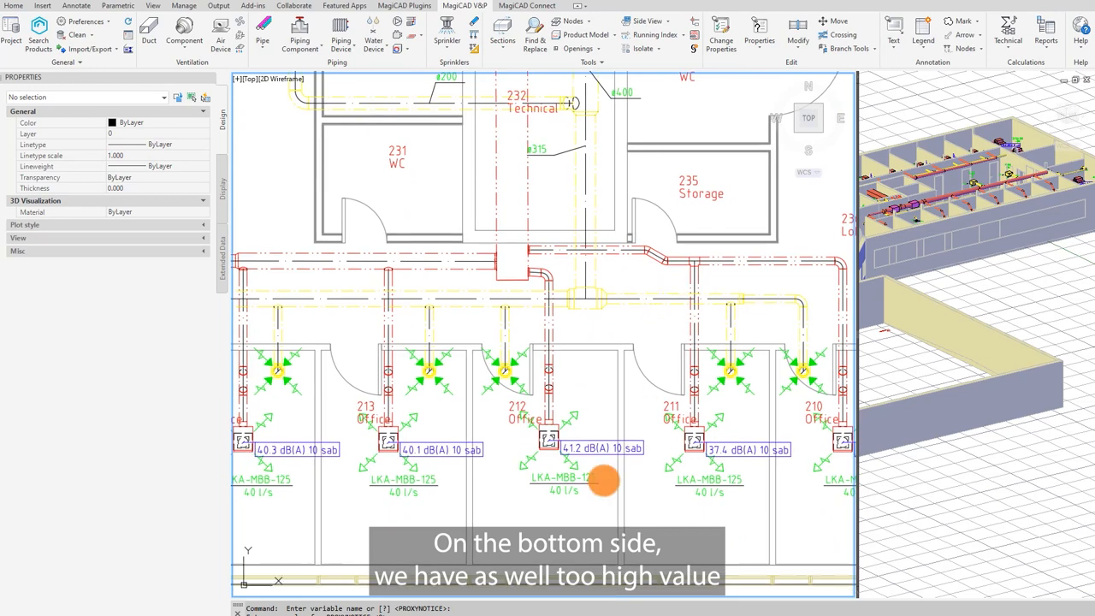
middle_drag(635, 393, 660, 474)
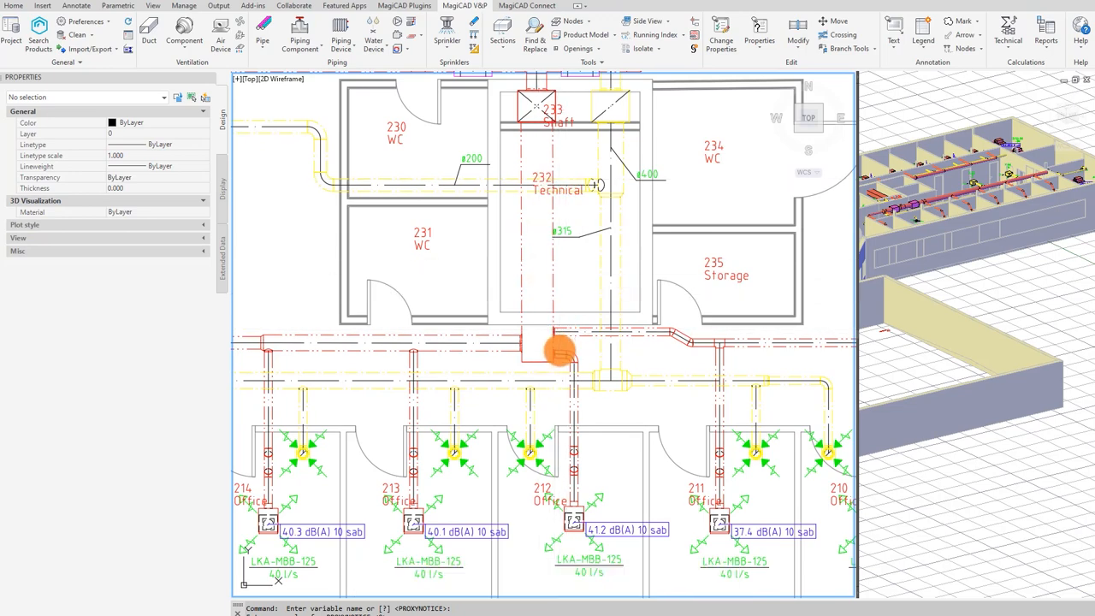
mouse_move(560, 349)
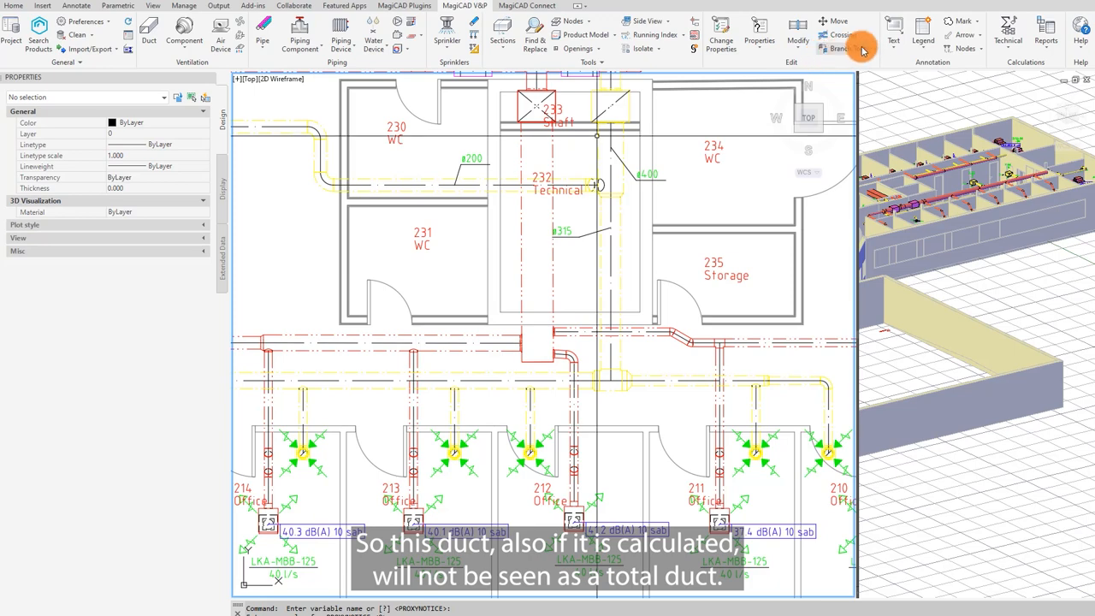
click(413, 9)
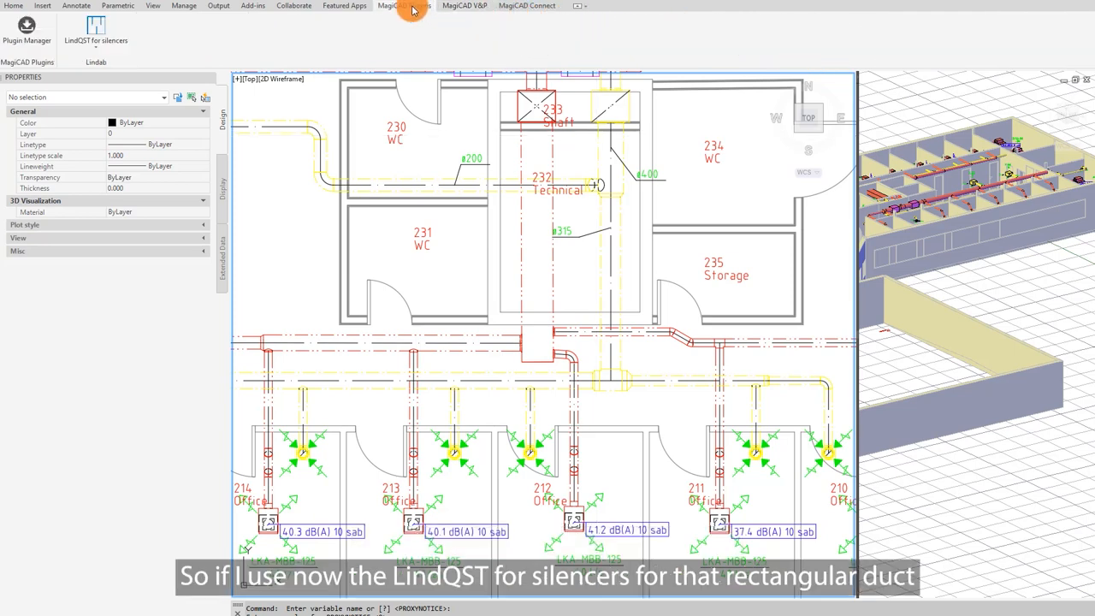
click(94, 29)
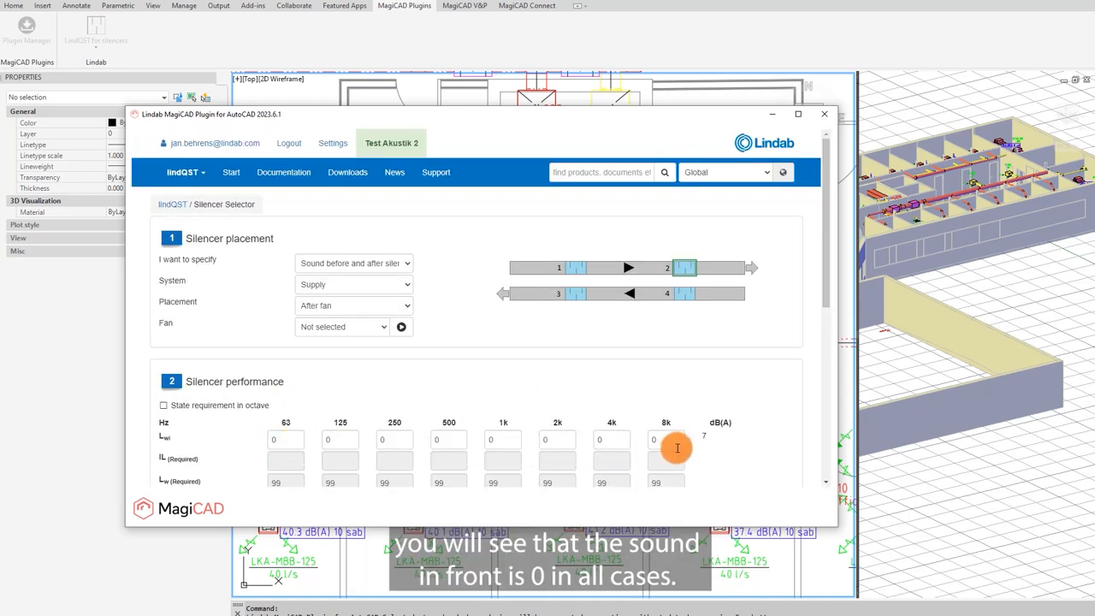
scroll(677, 446, down, 3)
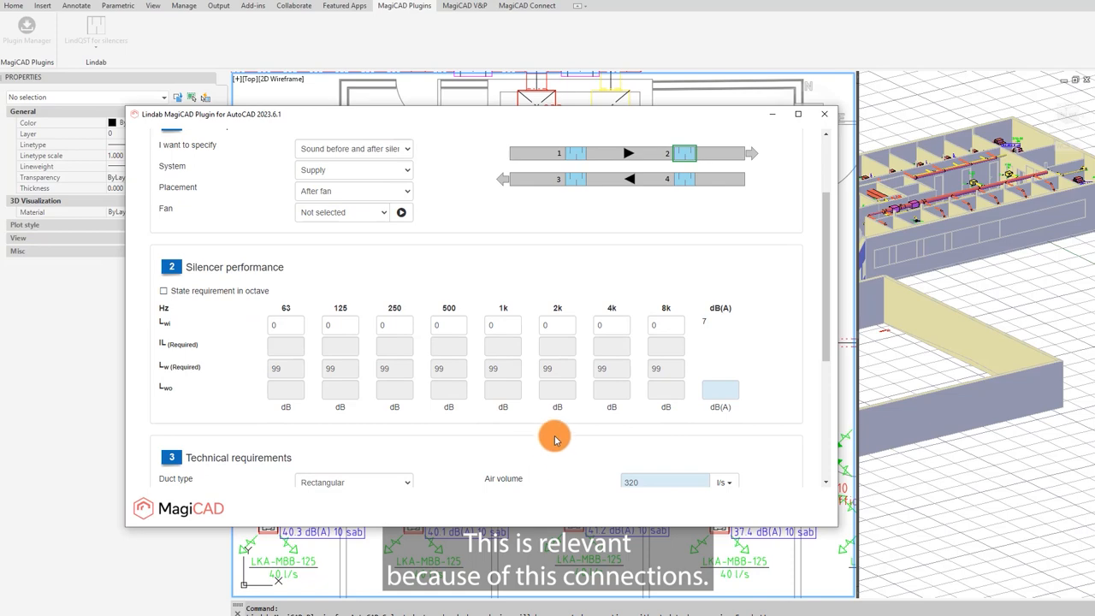
click(824, 114)
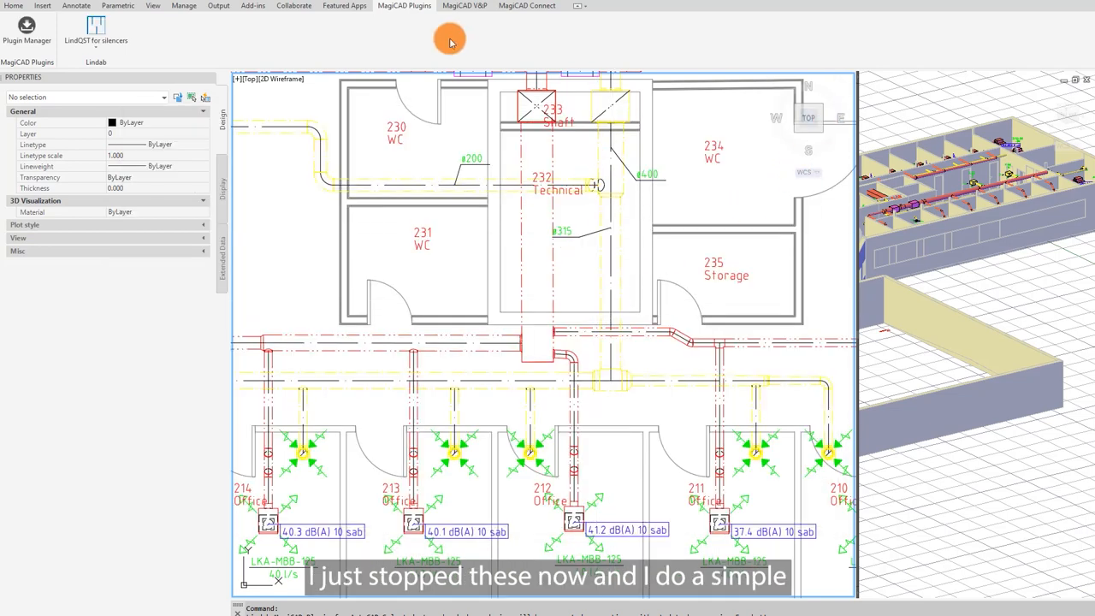
Step: Use Modify on the vertical supply duct in the shaft, picking a point near its lower end
click(462, 6)
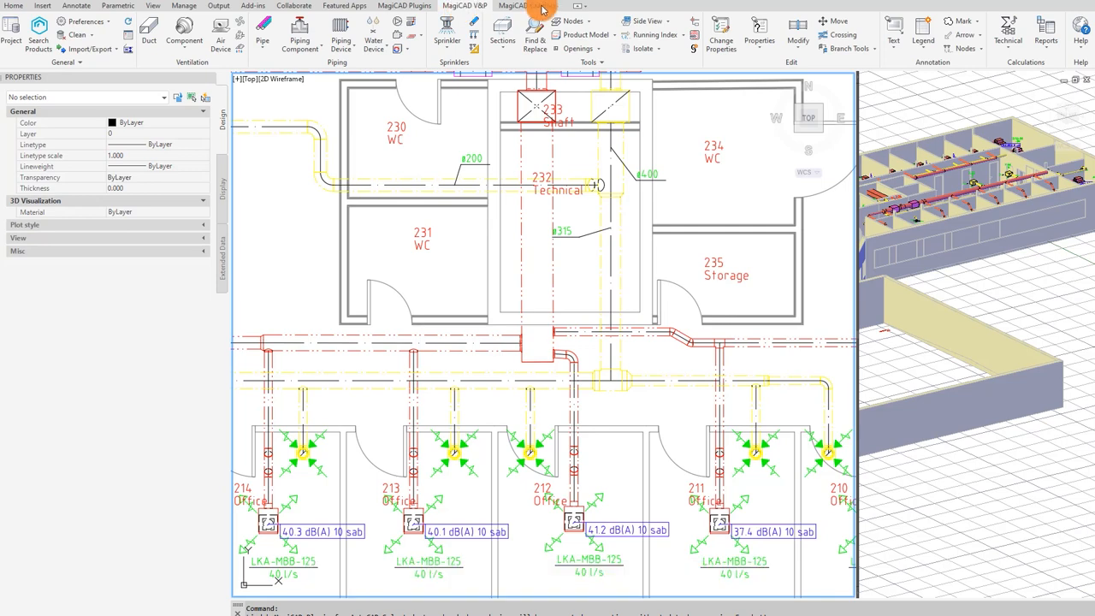
click(794, 29)
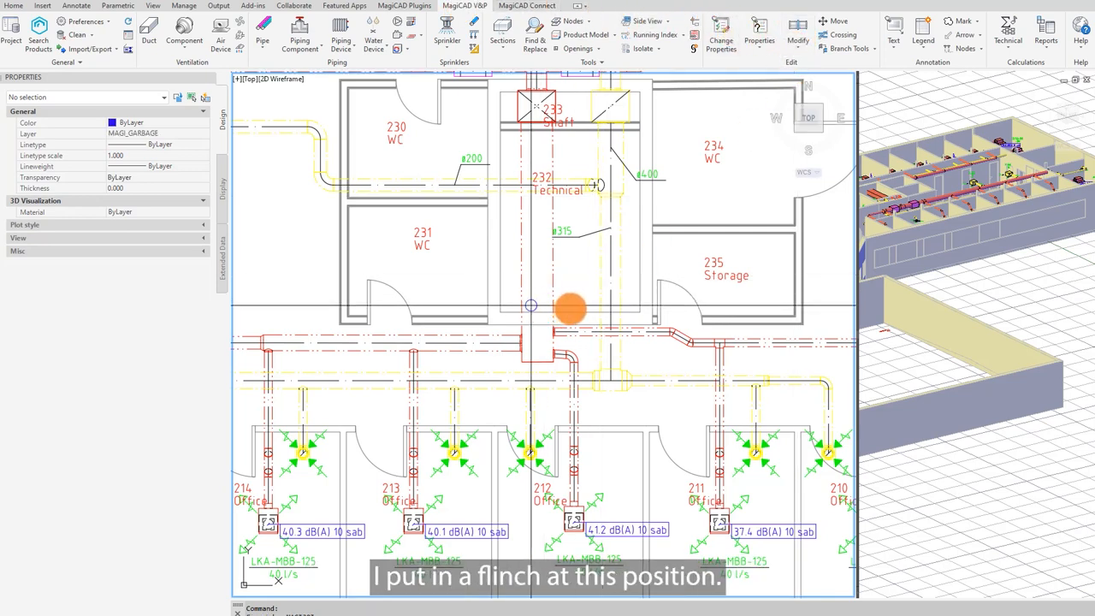
click(532, 306)
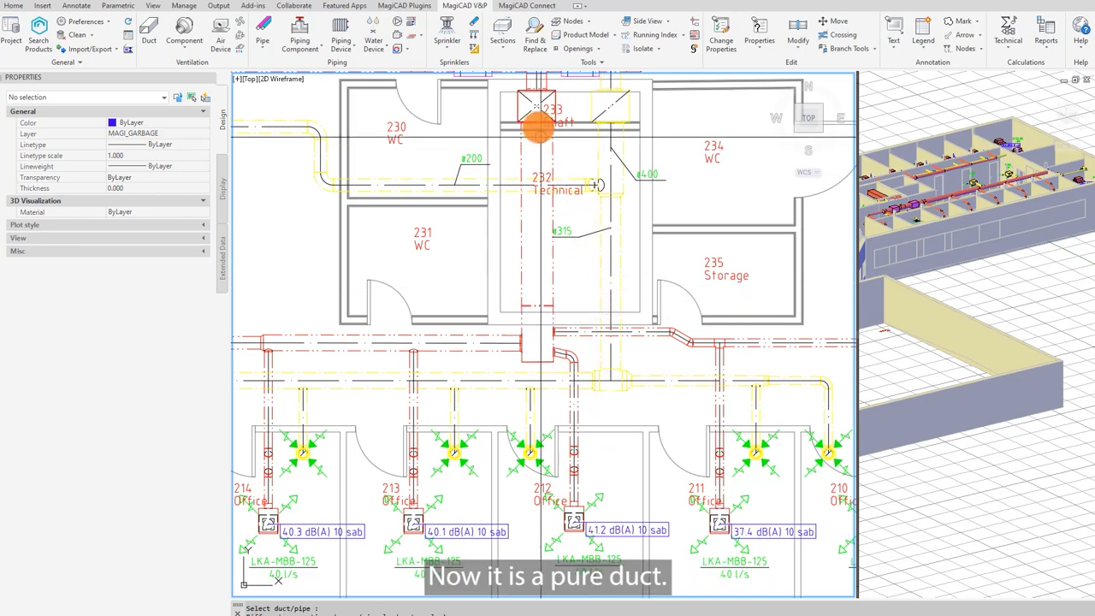
Step: Rerun the sound calculation of all routes for the supply system and update the model with the results
click(1008, 39)
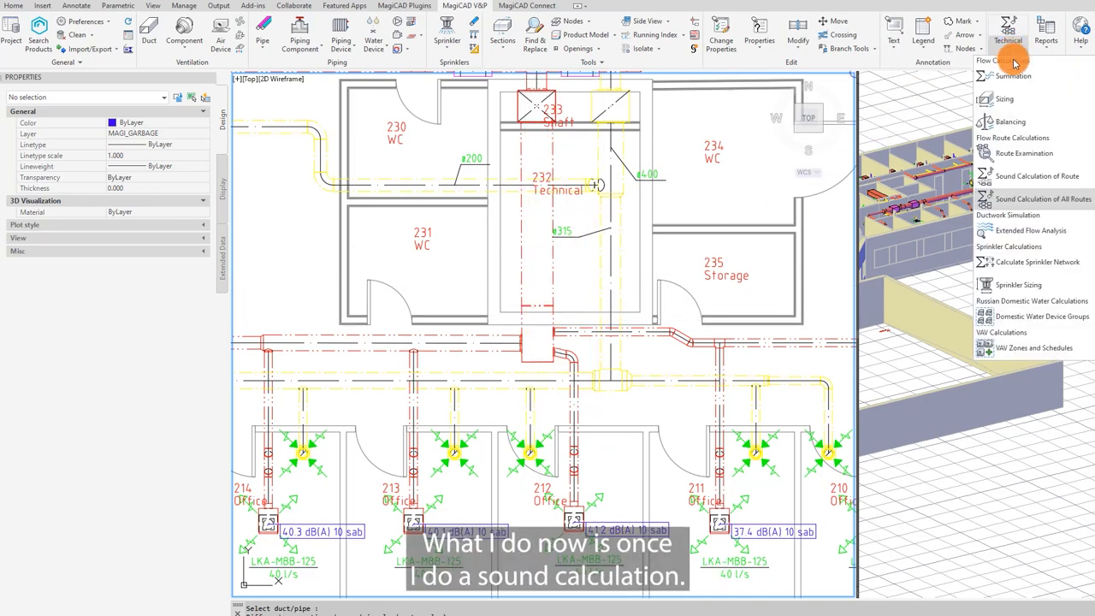
click(1033, 203)
key(Escape)
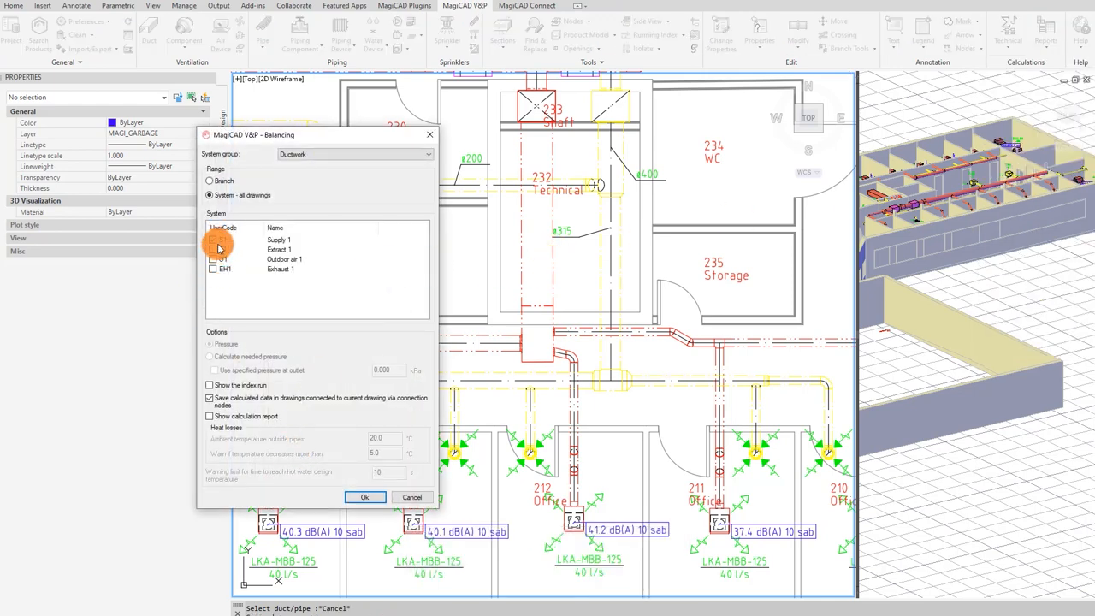
click(365, 499)
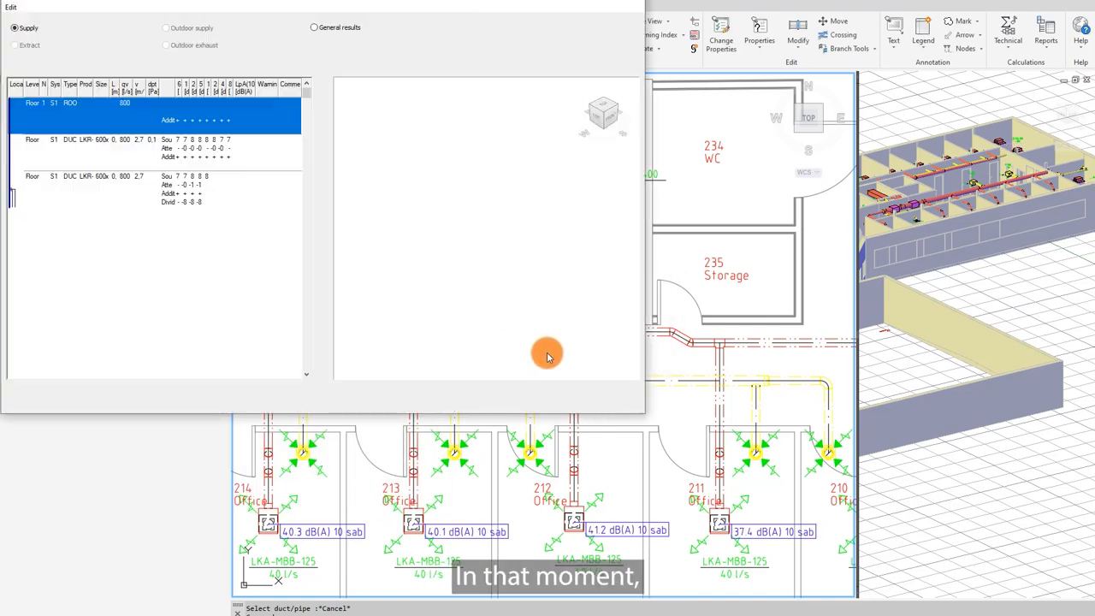
click(492, 402)
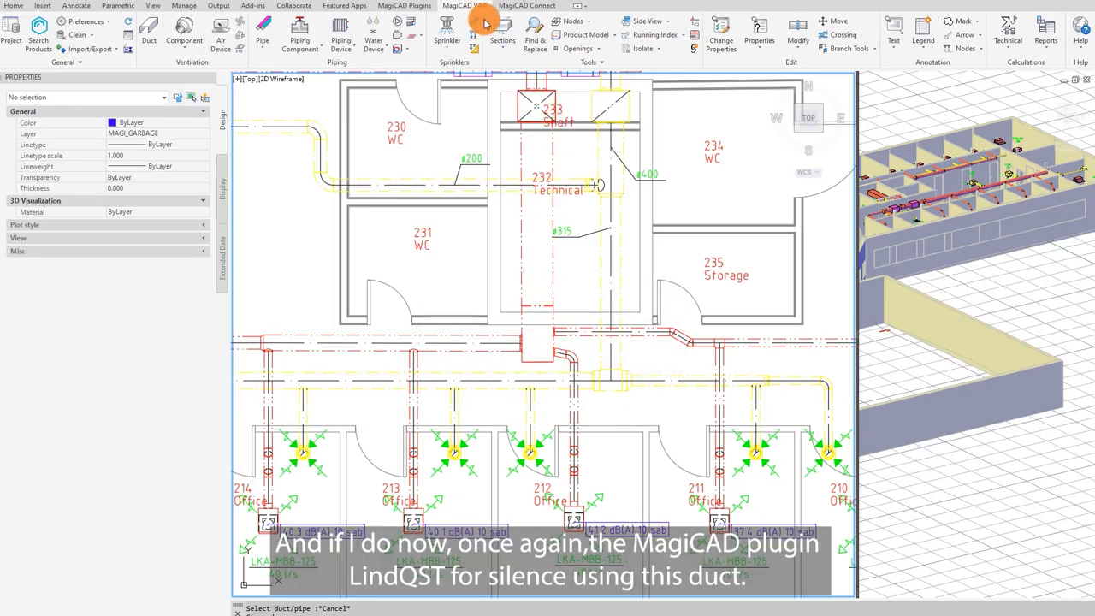
Step: Open LindQST for silencers on the vertical shaft duct and set the required outlet sound level to 70 dB(A)
click(409, 7)
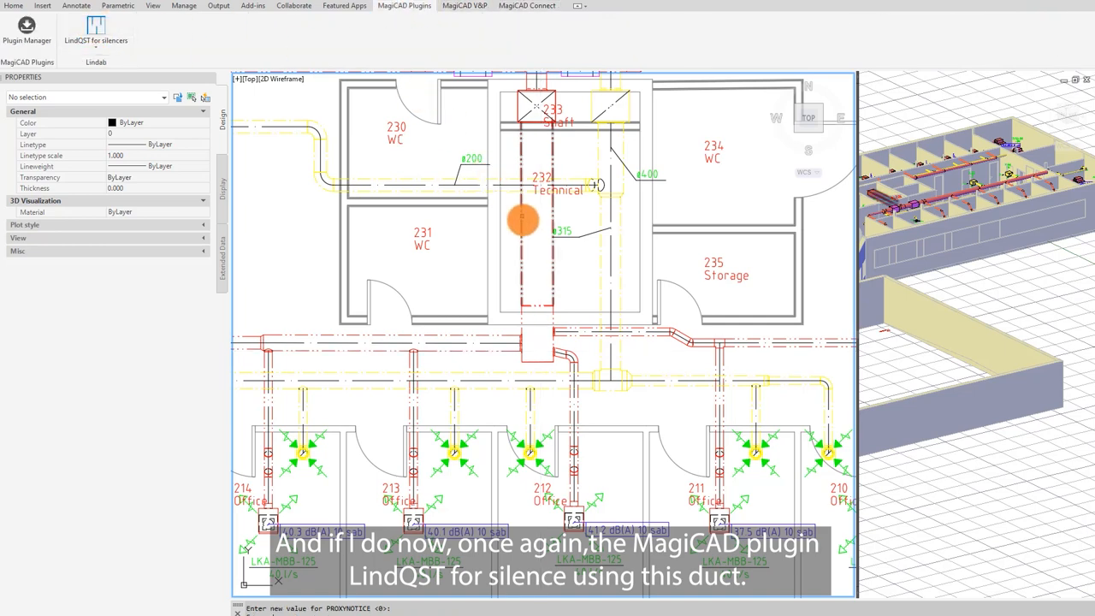
click(528, 229)
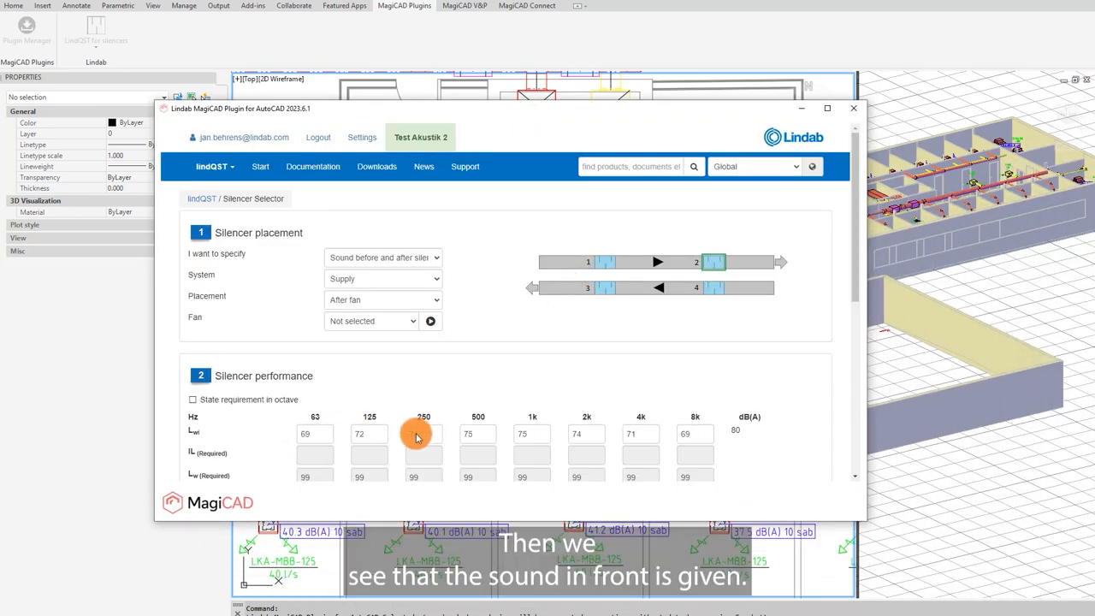
scroll(753, 452, down, 3)
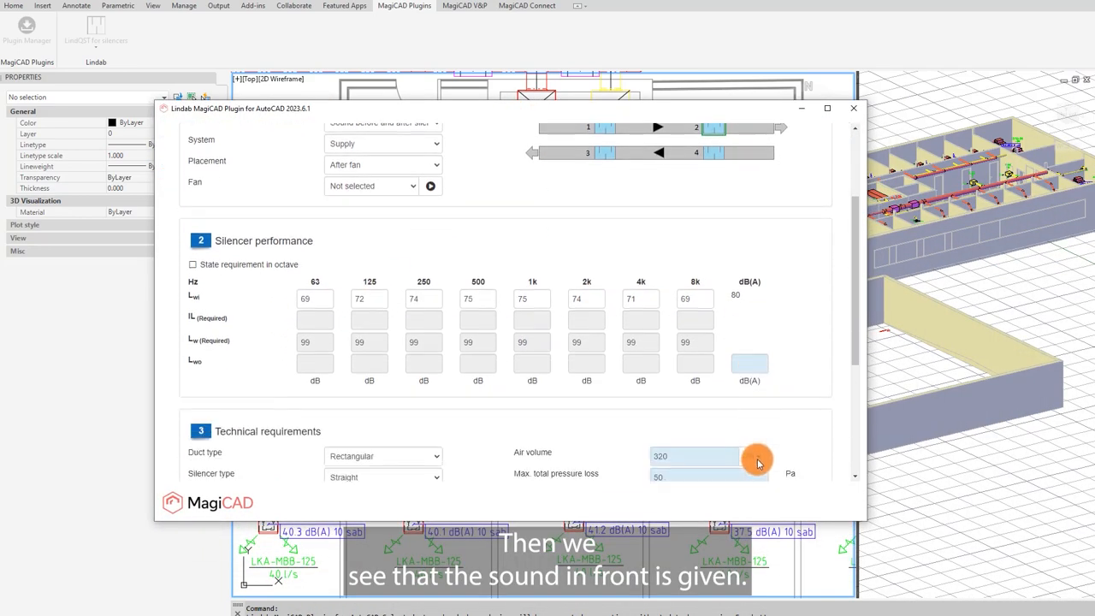
click(752, 327)
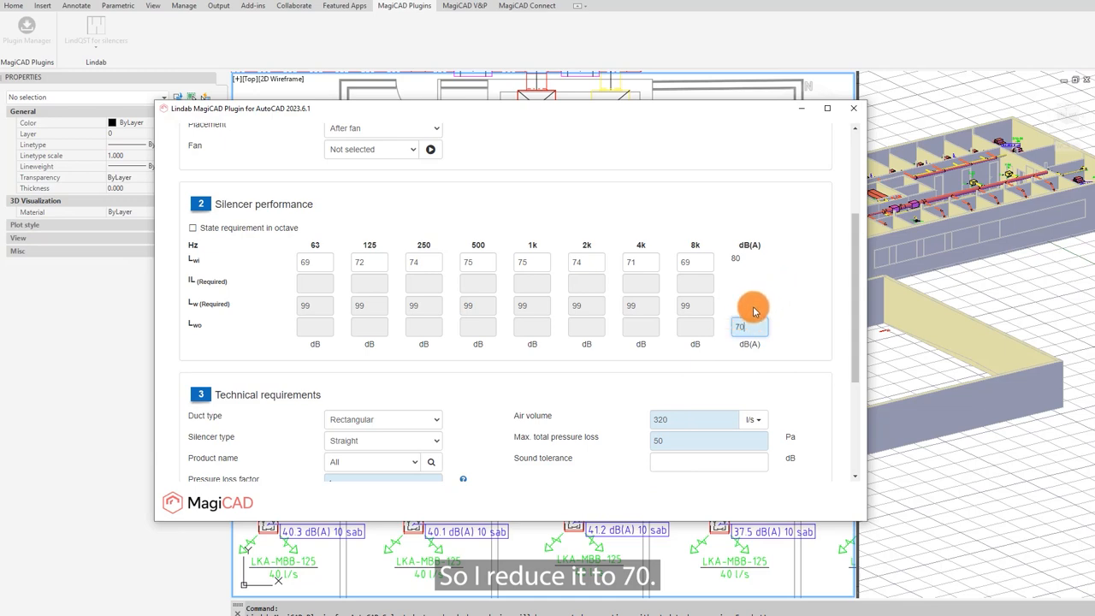
Step: Enable the 300 mm maximum height limit and update the silencer search
scroll(419, 443, down, 3)
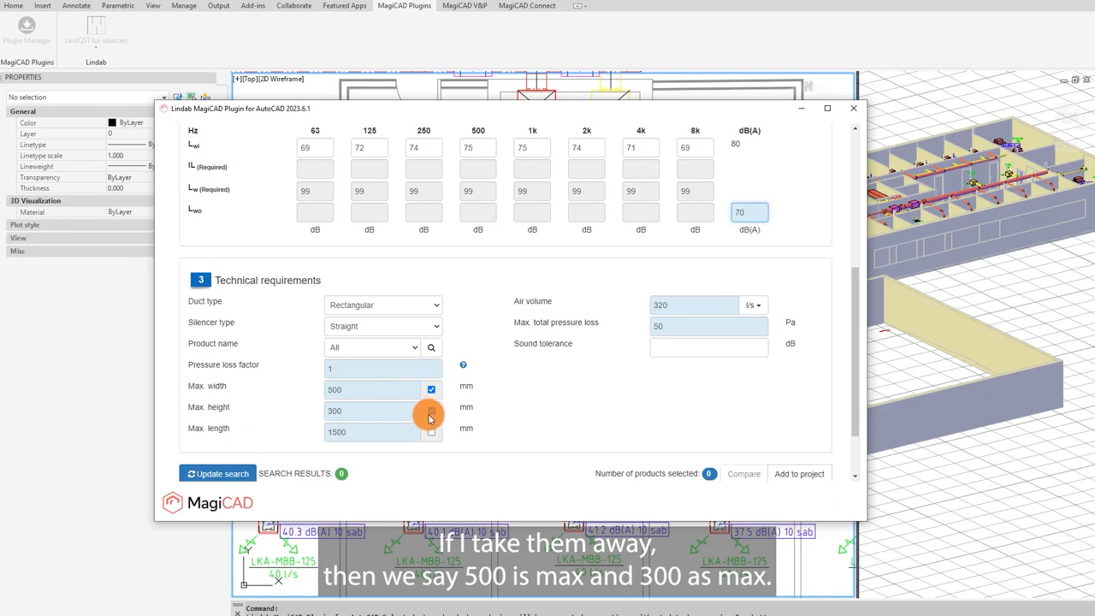
click(432, 412)
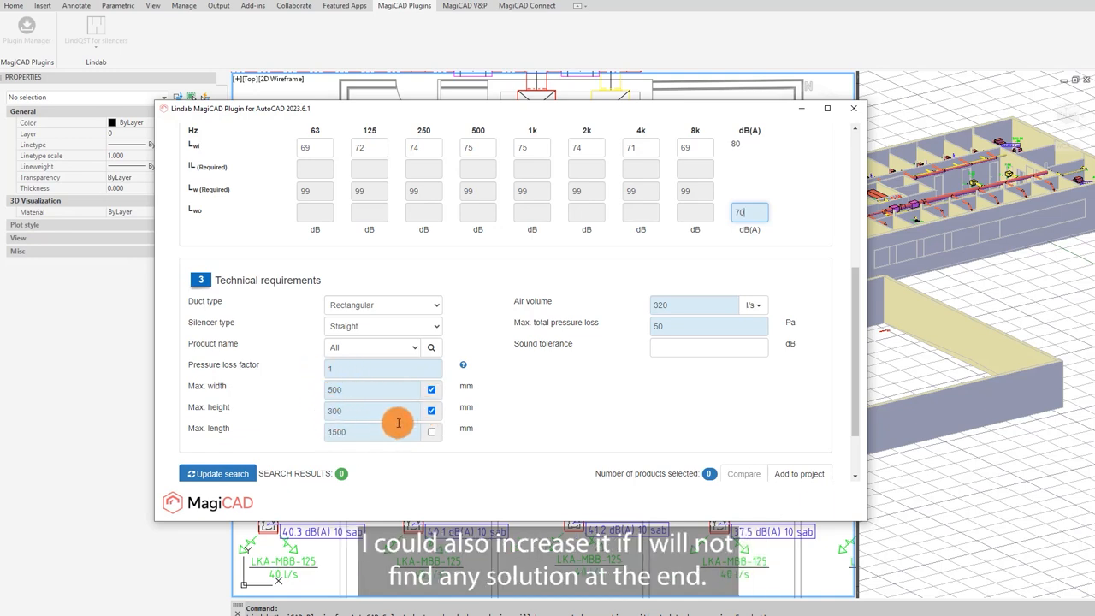
scroll(487, 405, down, 2)
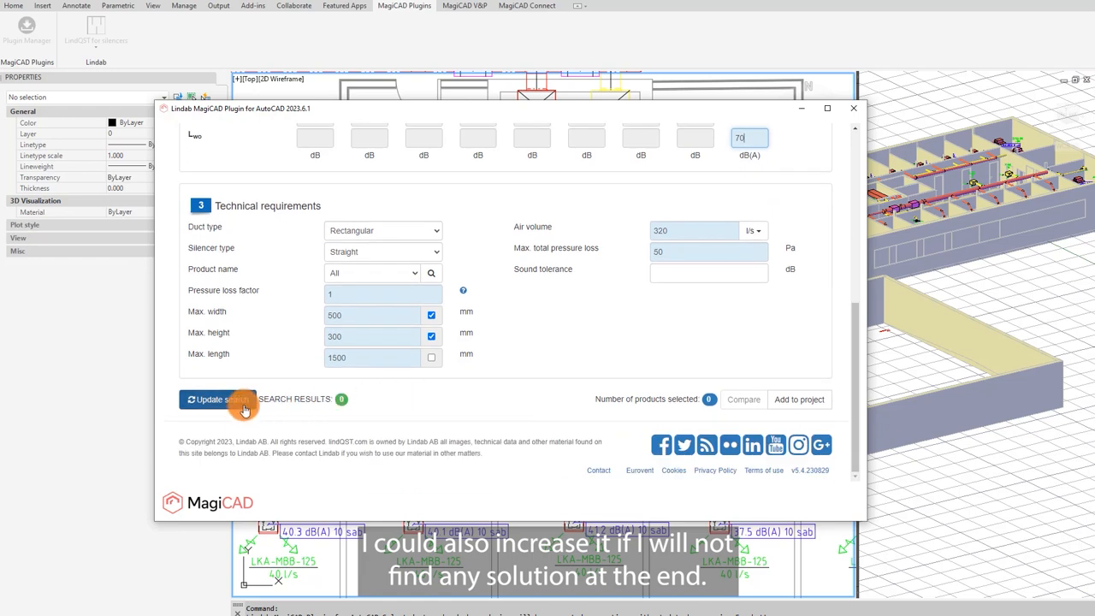
click(244, 407)
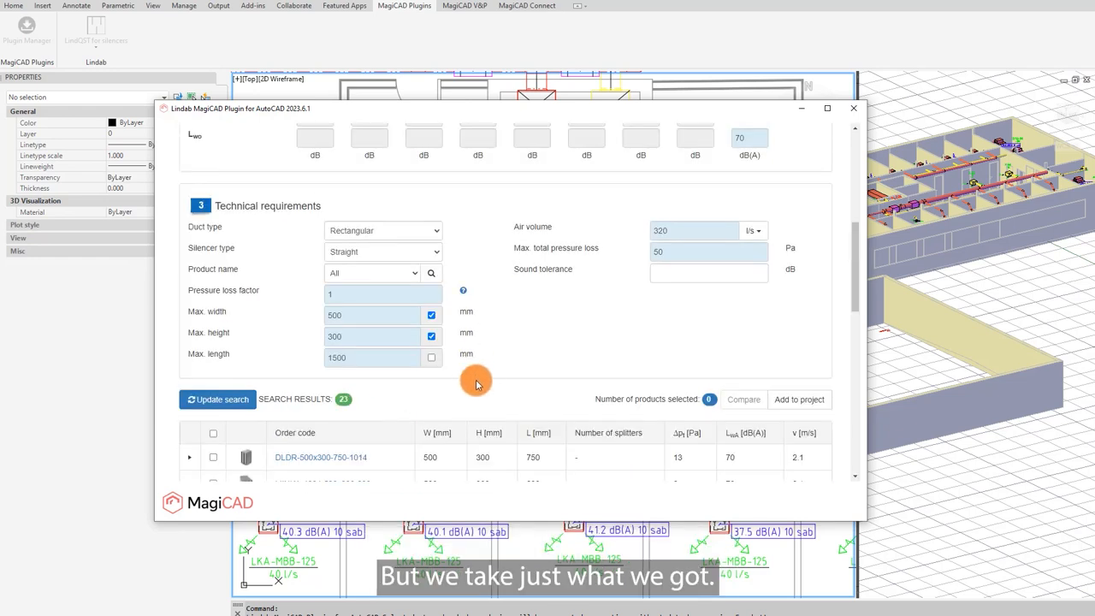
Step: Expand the LRLS-500-300-650 silencer's details and export it to MagiCAD
scroll(473, 380, down, 4)
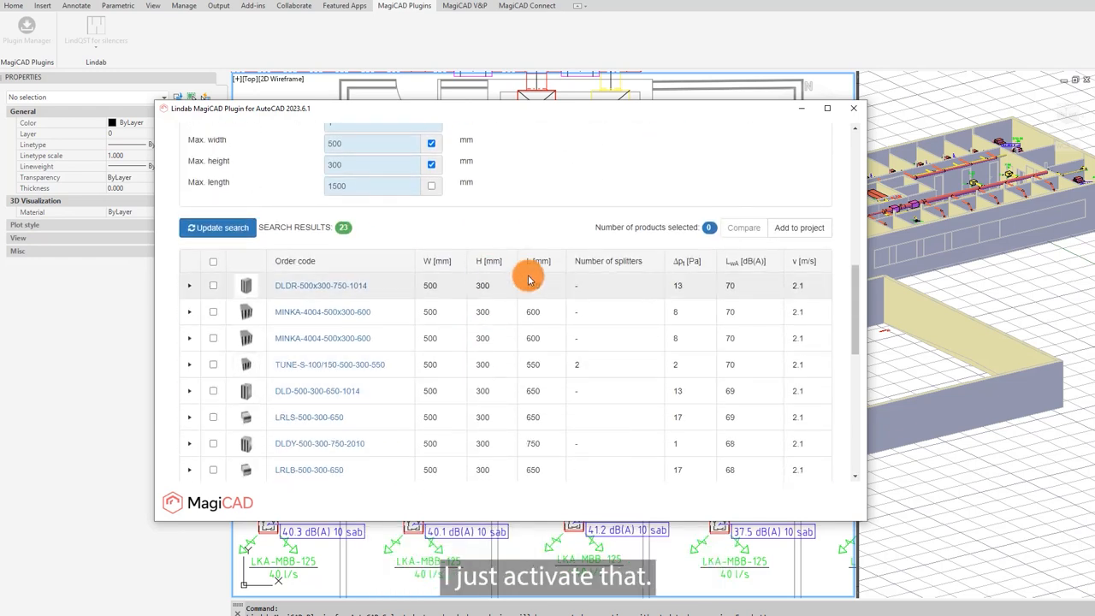
click(209, 420)
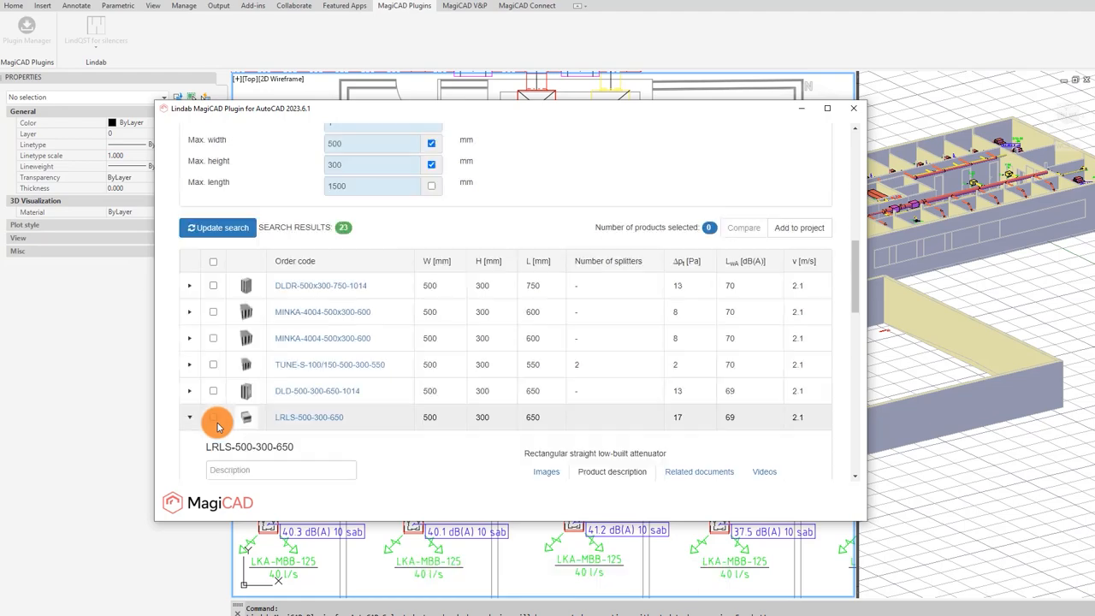
scroll(244, 416, down, 5)
click(546, 128)
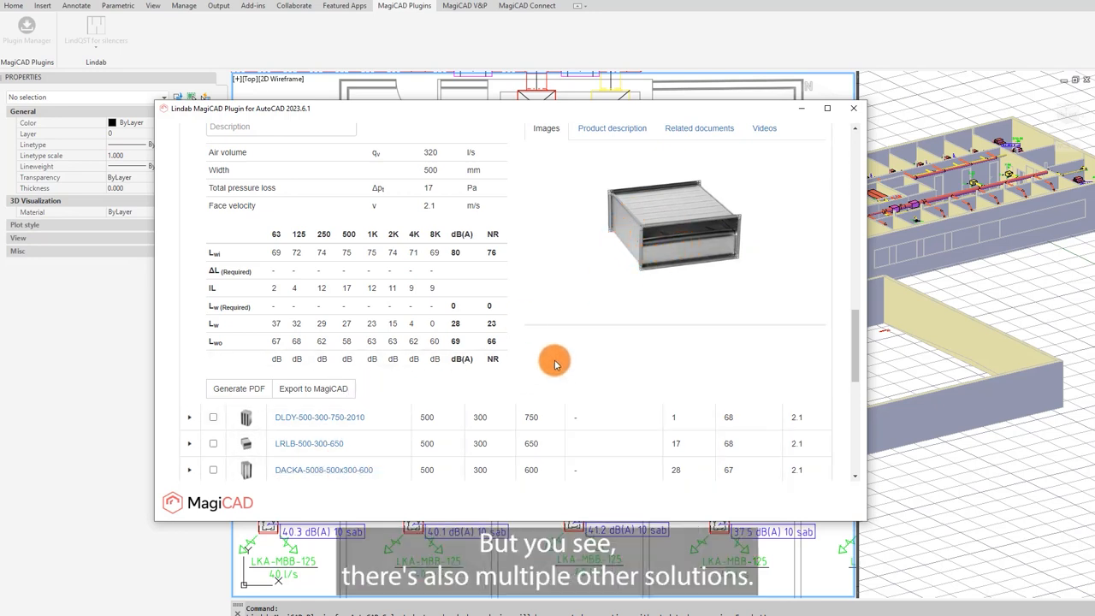
scroll(553, 355, up, 1)
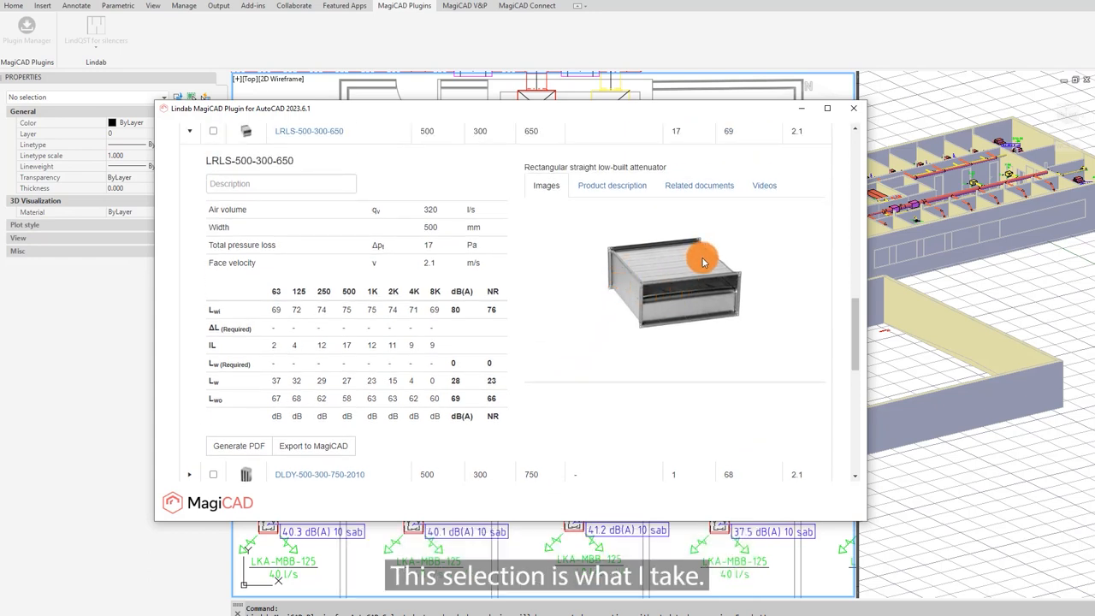
click(323, 454)
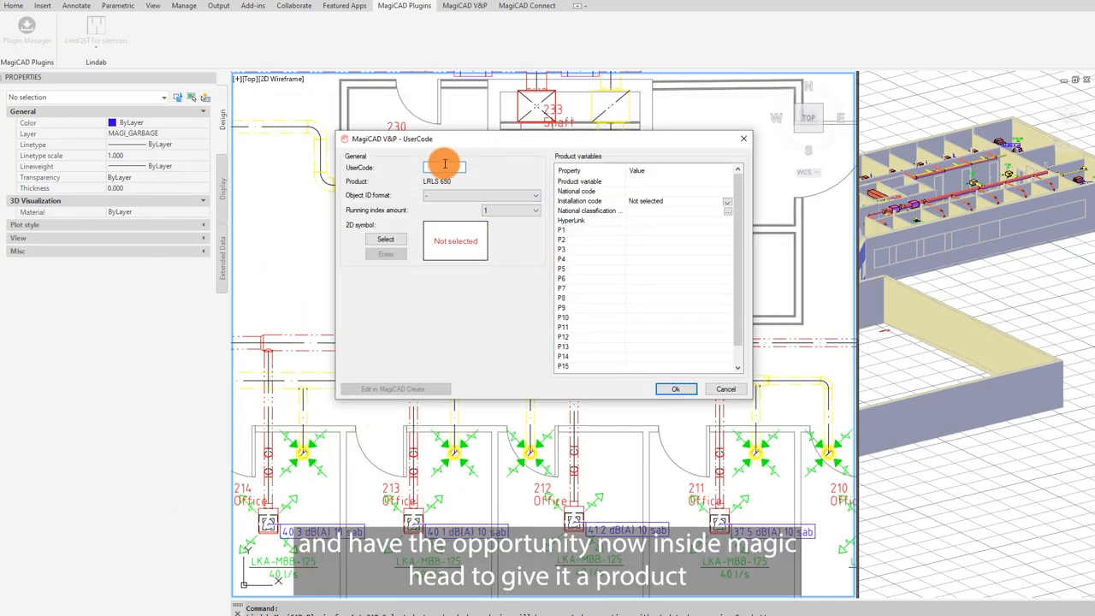
Step: Give the exported silencer the user code LRLS and confirm its symbol to place it in the shaft duct
text(LR)
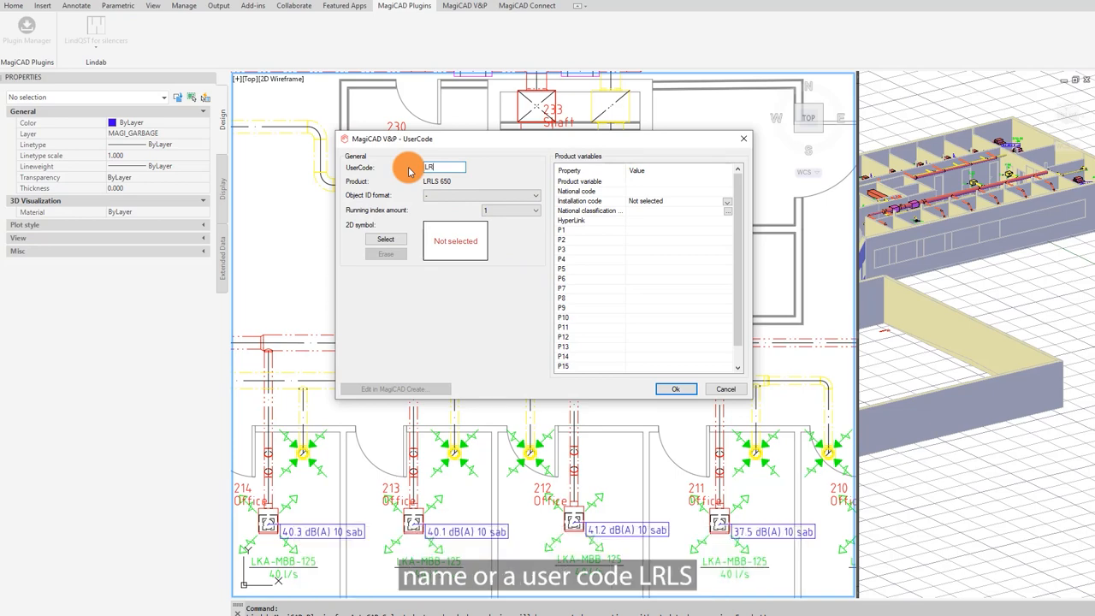
text(LS)
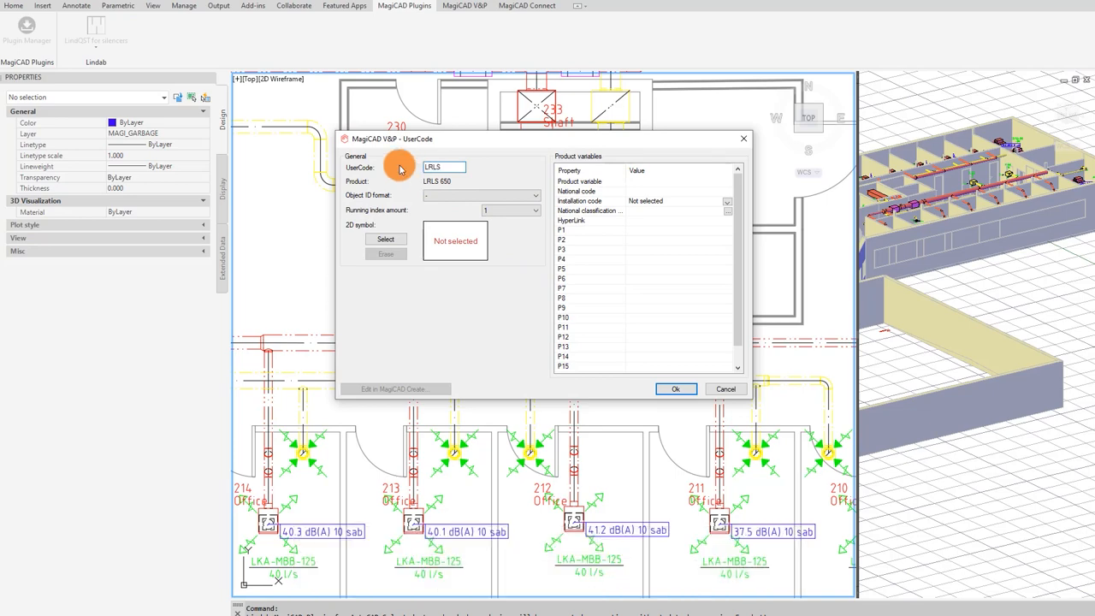
click(675, 388)
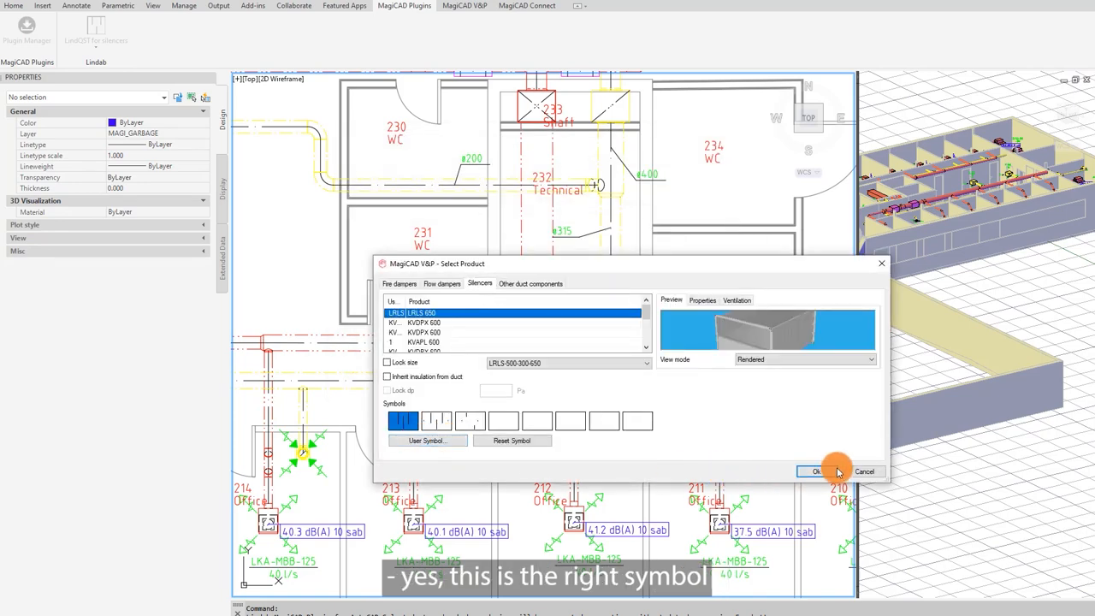
click(817, 471)
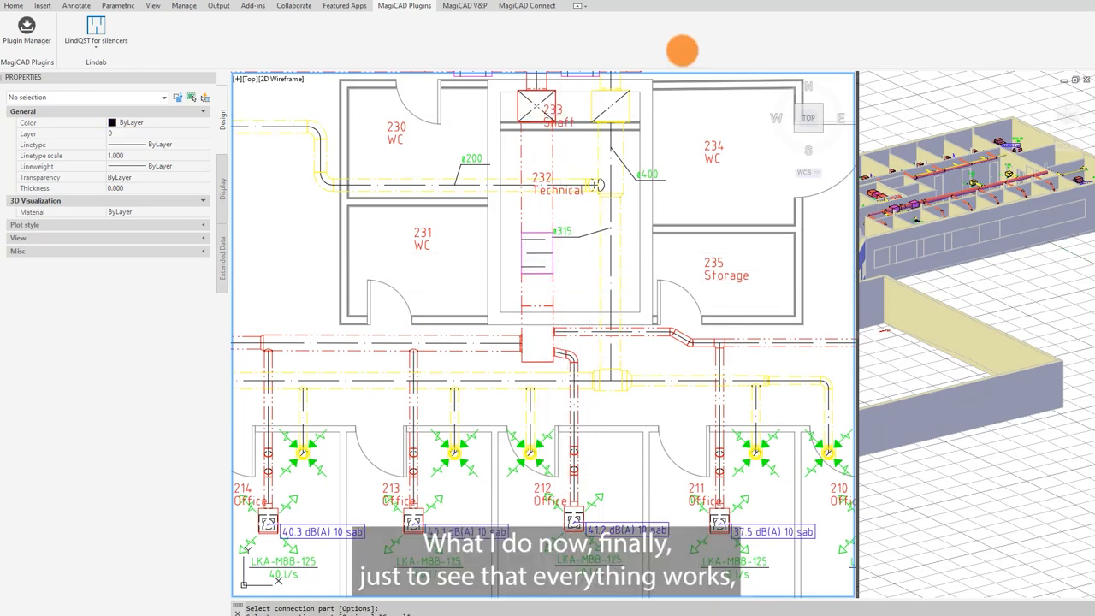
Step: Run the sound calculation of all routes for supply system S1 again and update the model with the results
click(467, 6)
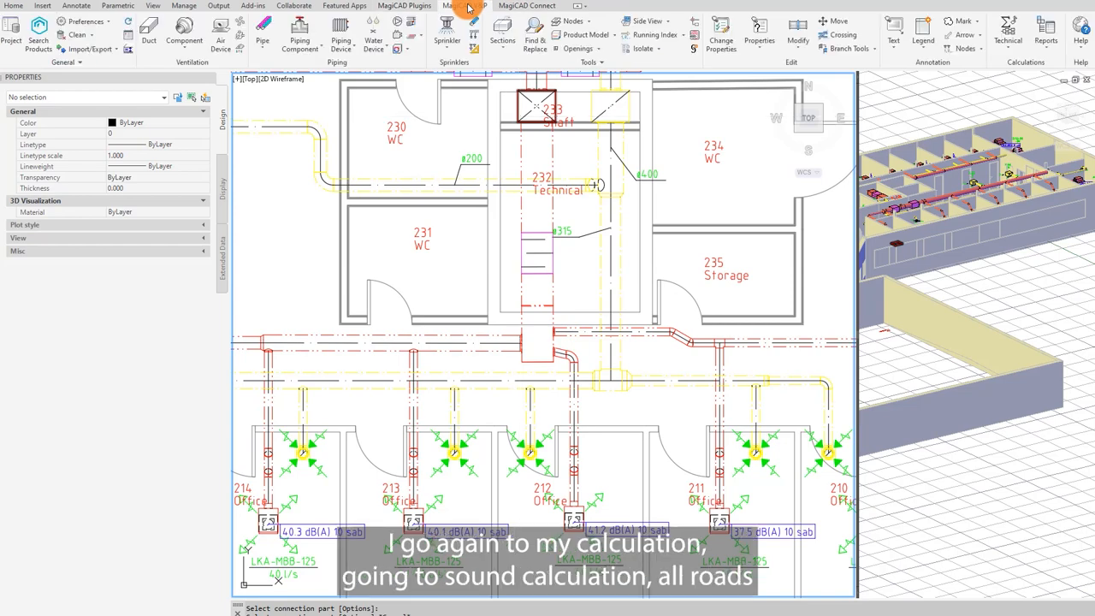
click(1013, 47)
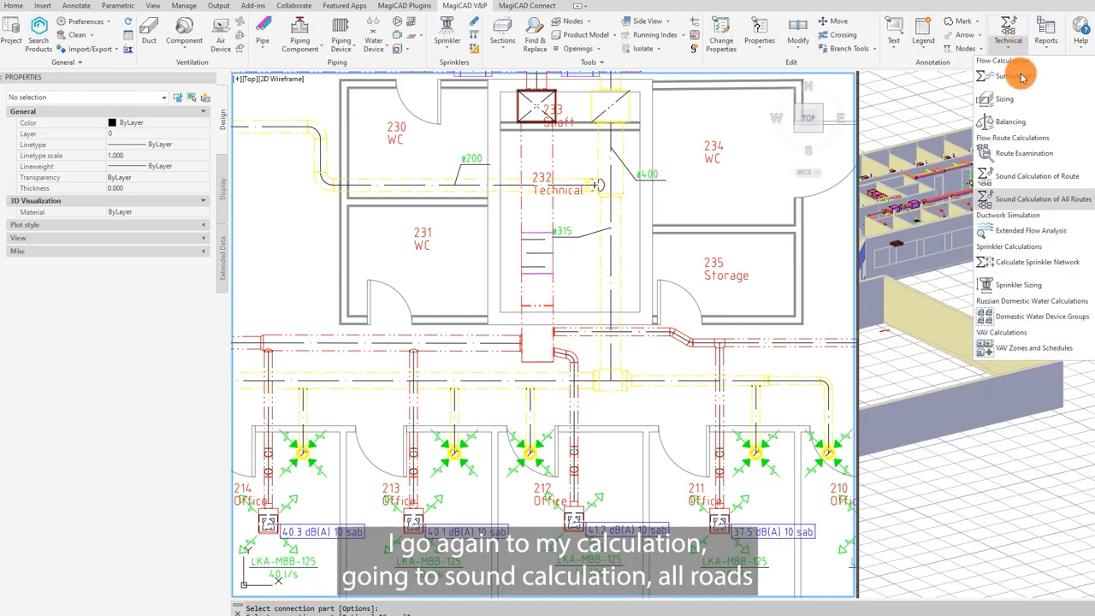
click(1012, 204)
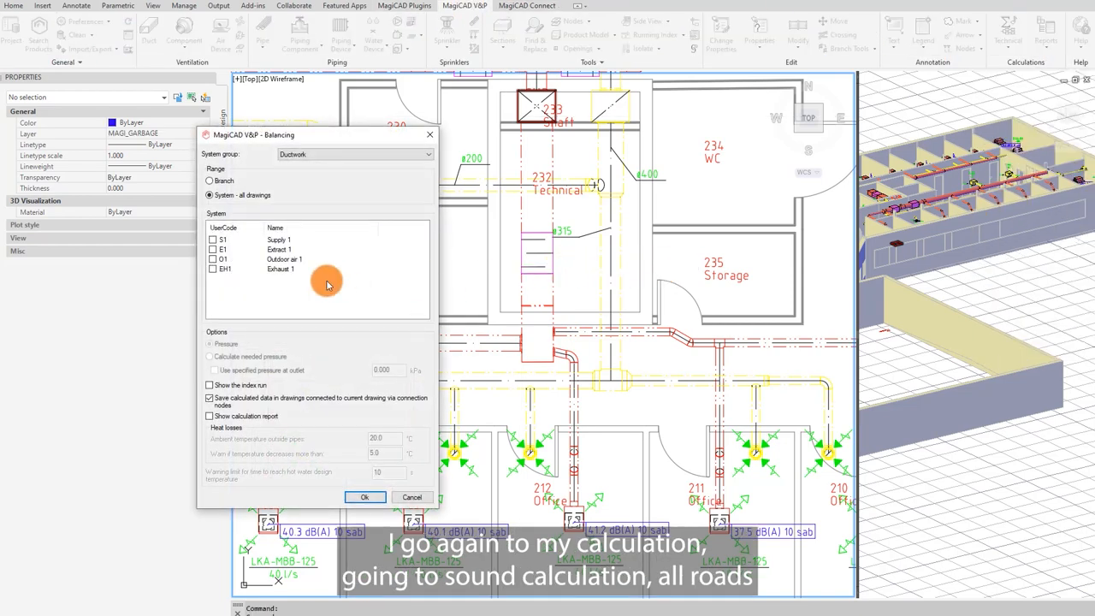
click(259, 241)
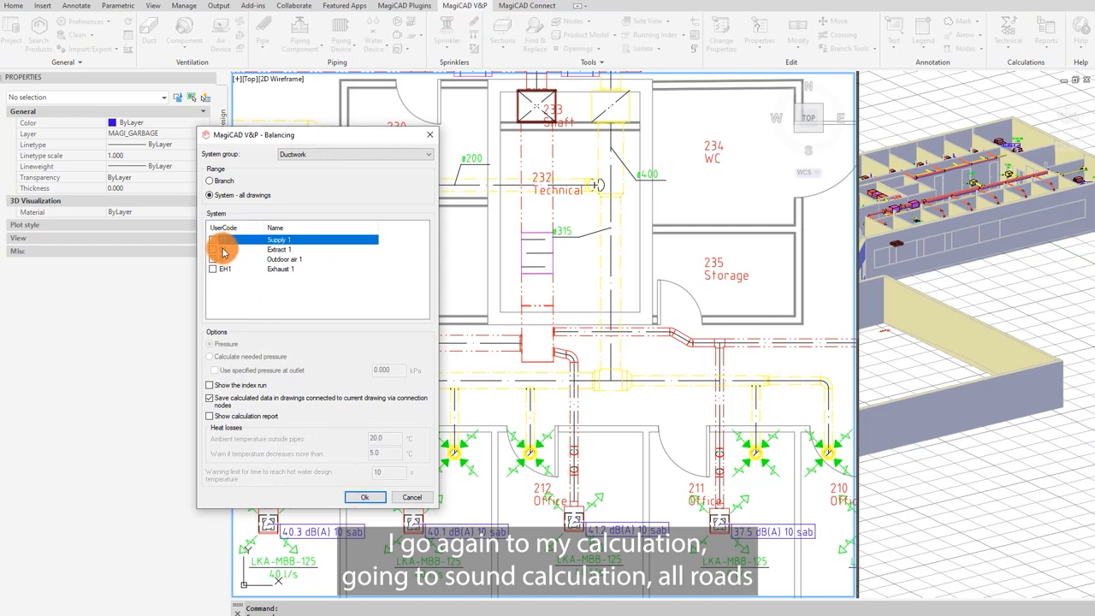
click(212, 239)
click(365, 497)
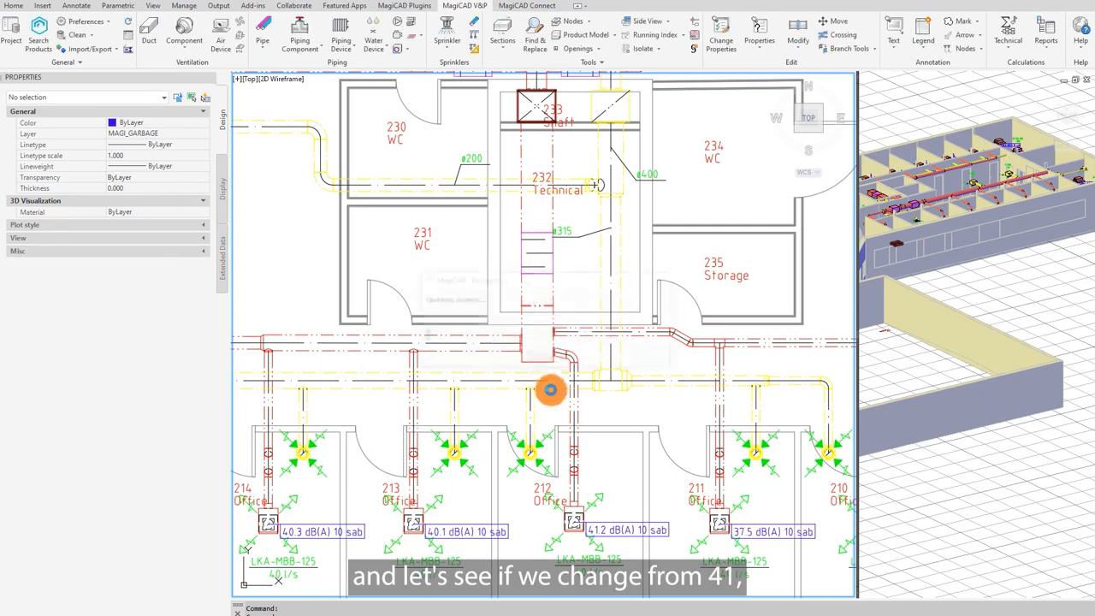
double_click(574, 537)
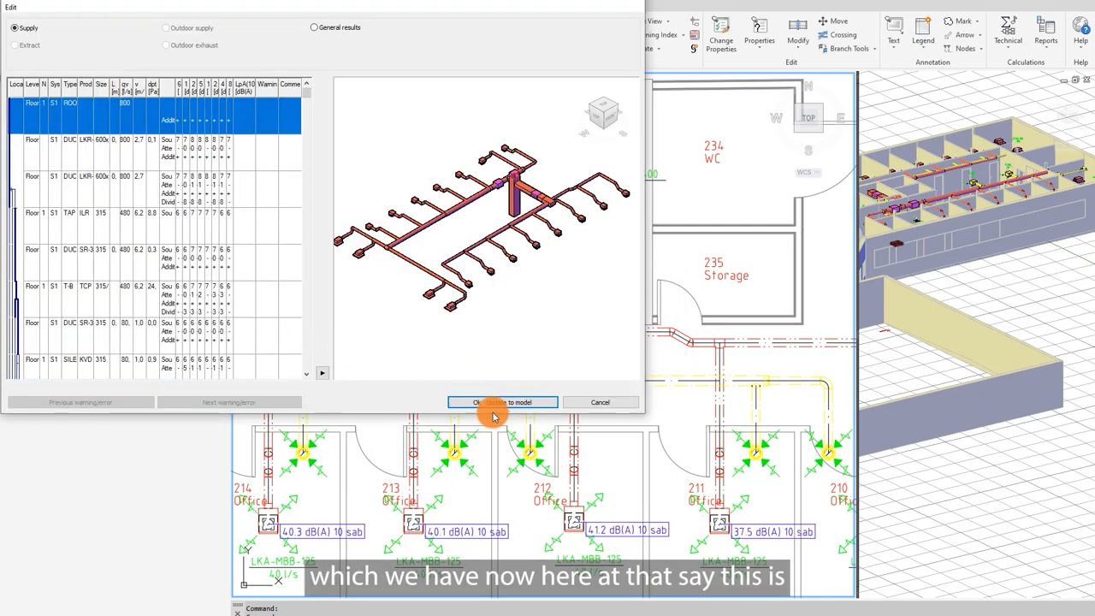
click(499, 402)
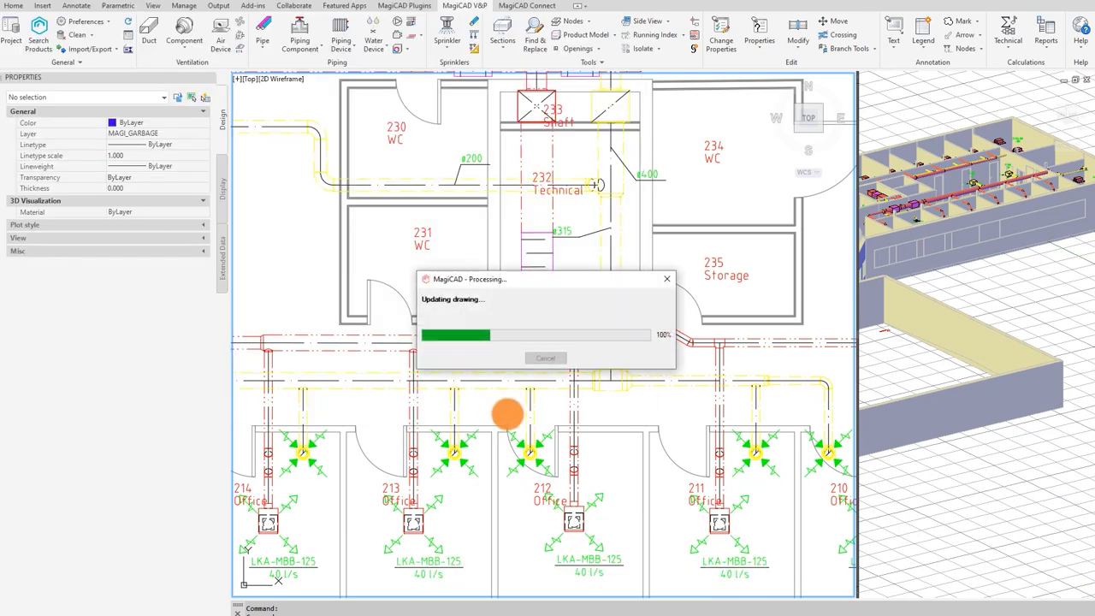